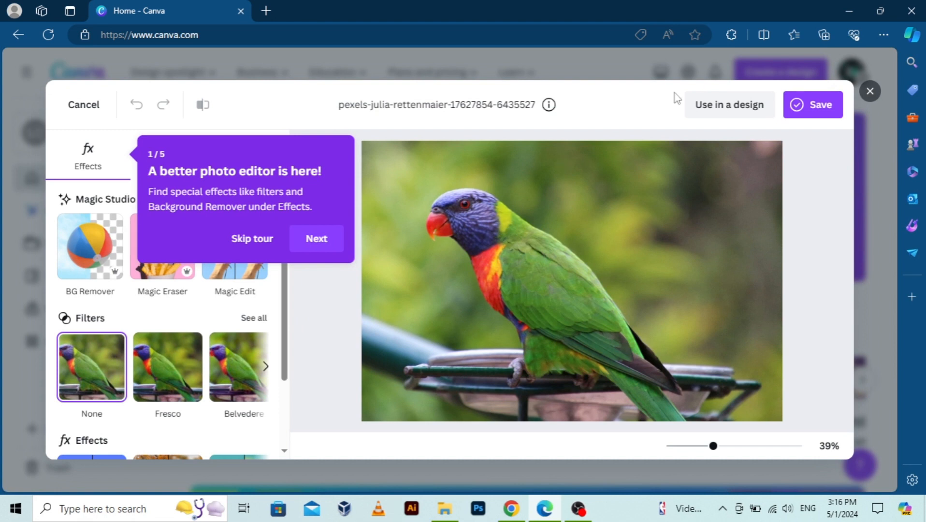
Use the parrot photo in a new design and open the elements library.
left_click(703, 113)
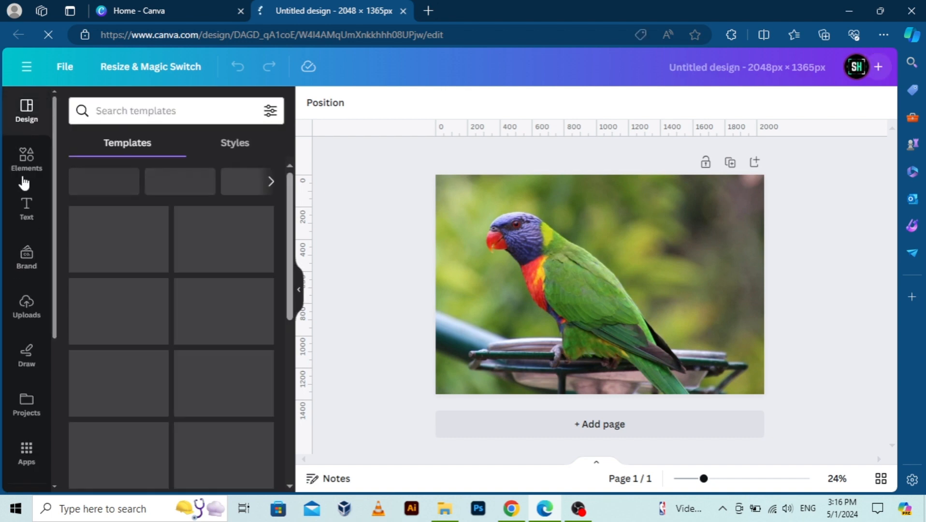
left_click(24, 159)
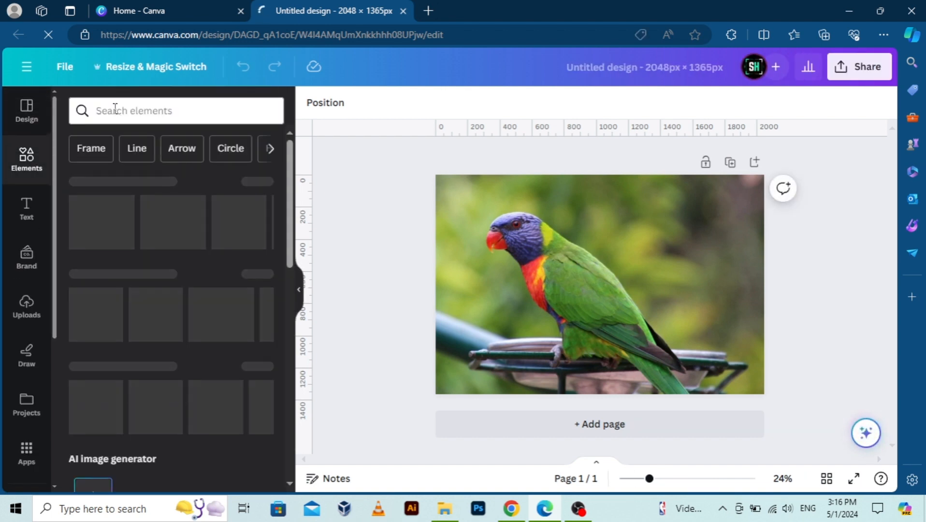
left_click(114, 109)
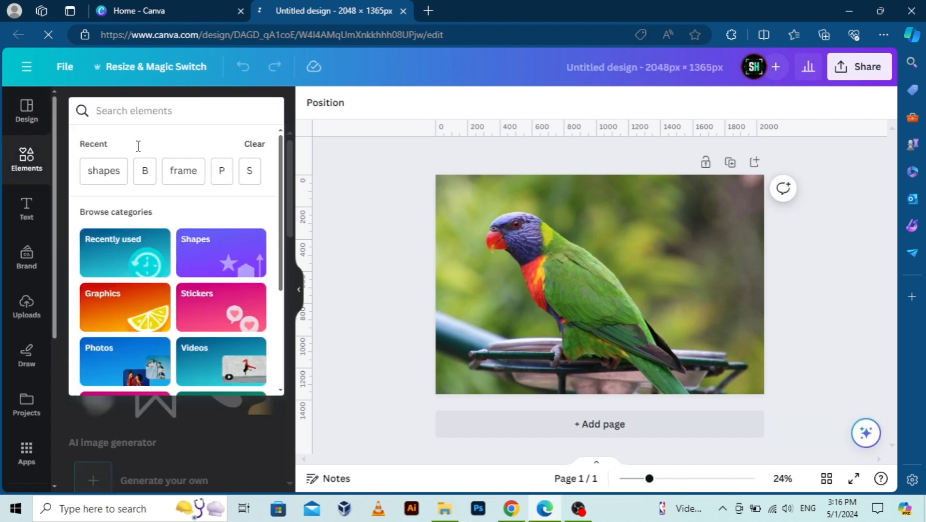
left_click(365, 193)
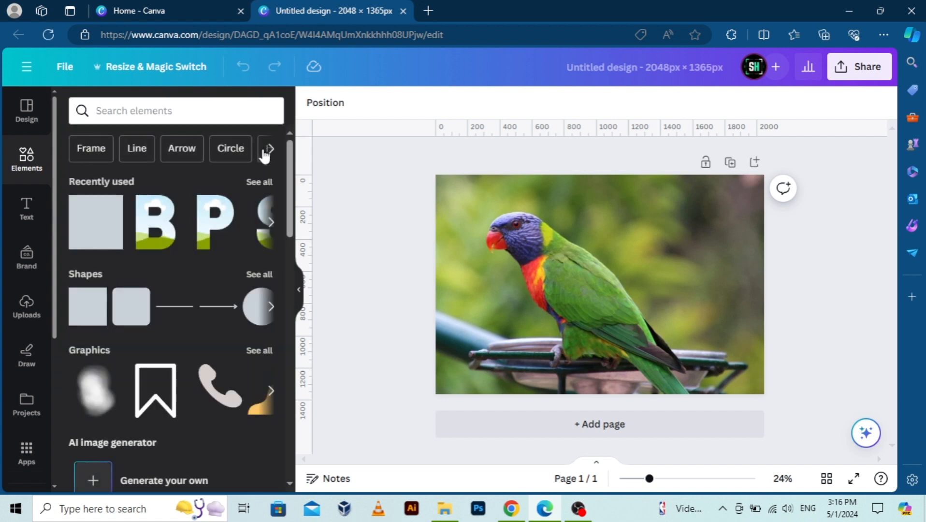
left_click(274, 158)
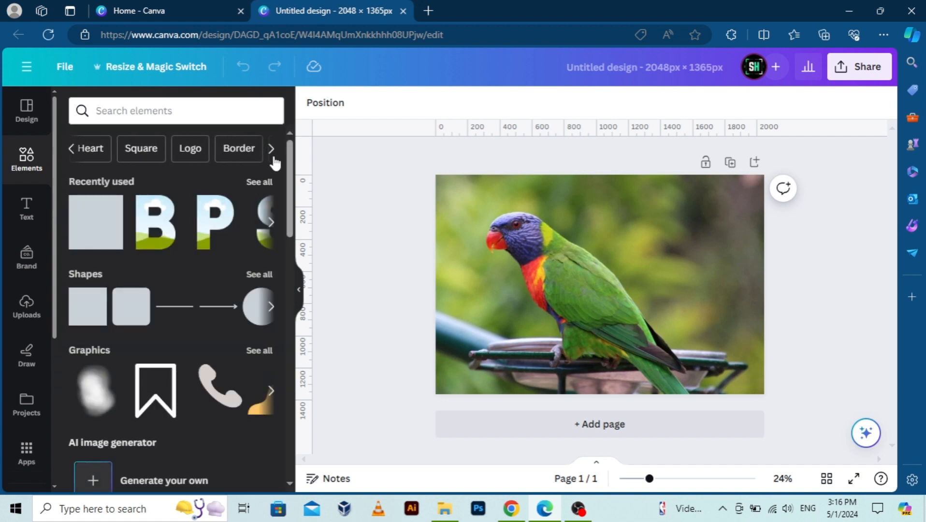
Search the elements library for "B frame".
left_click(132, 111)
type("fra")
key("BackSpace")
key("BackSpace")
key("BackSpace")
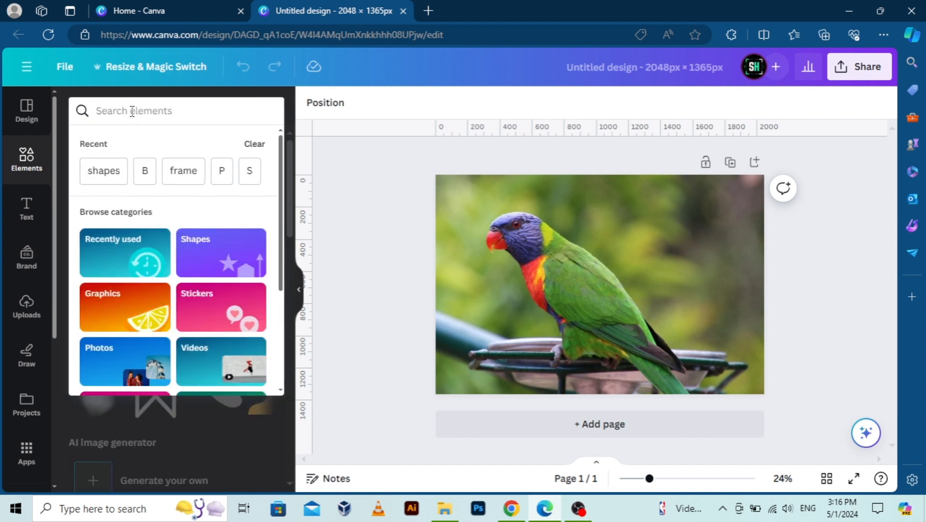
type("B frame")
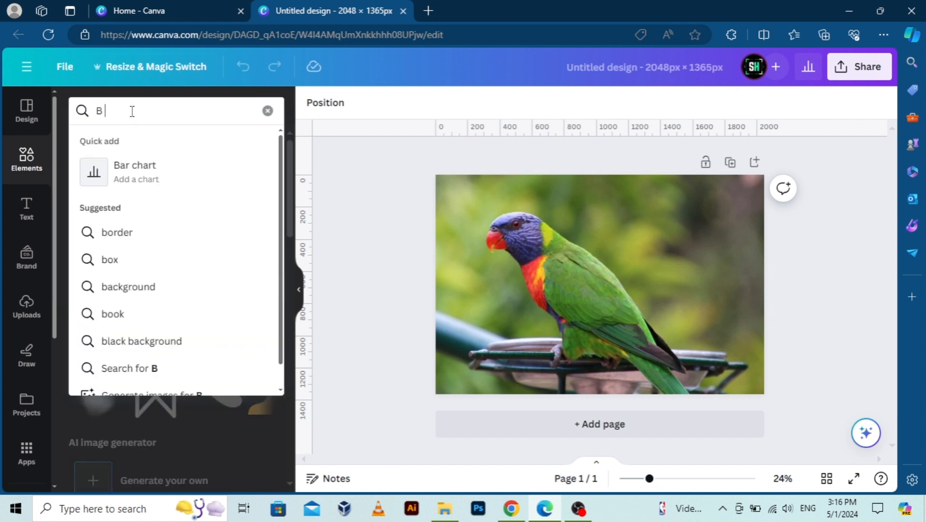
key("Return")
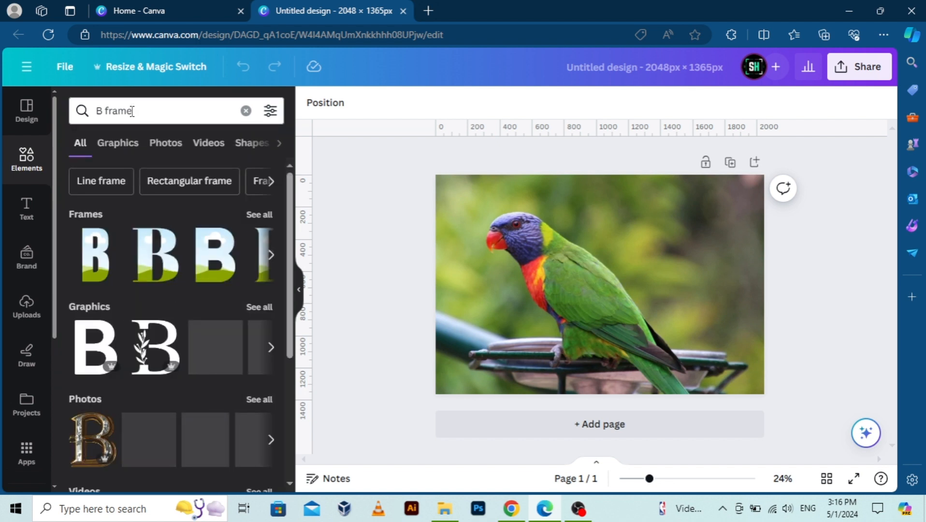
Add the bold sans-serif B frame to the page and enlarge it to about four fifths of the page height over the parrot.
left_click(211, 265)
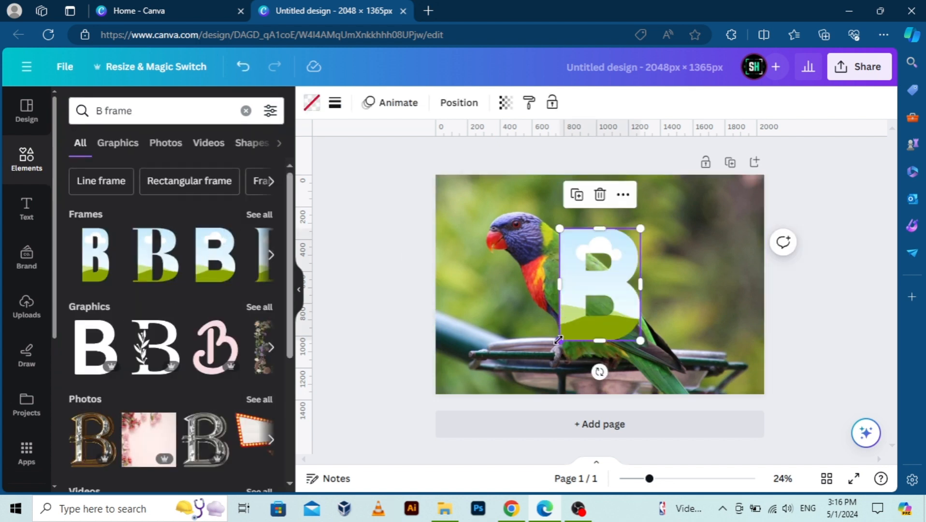
left_click_drag(559, 341, 530, 380)
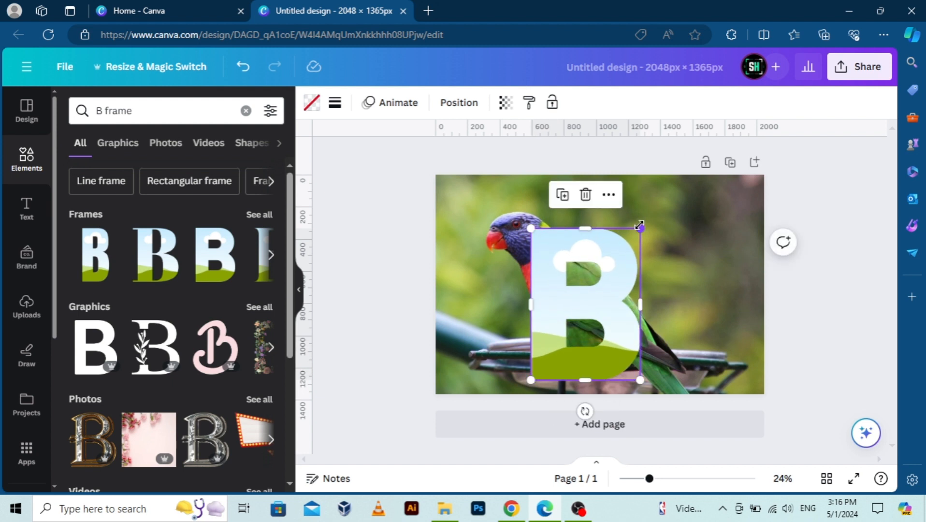
left_click_drag(641, 225, 653, 206)
left_click(661, 201)
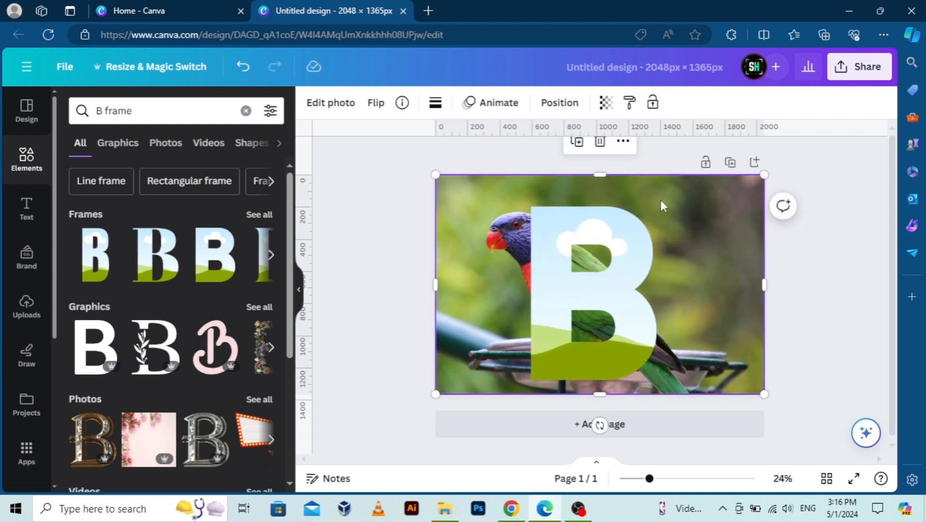
double_click(661, 200)
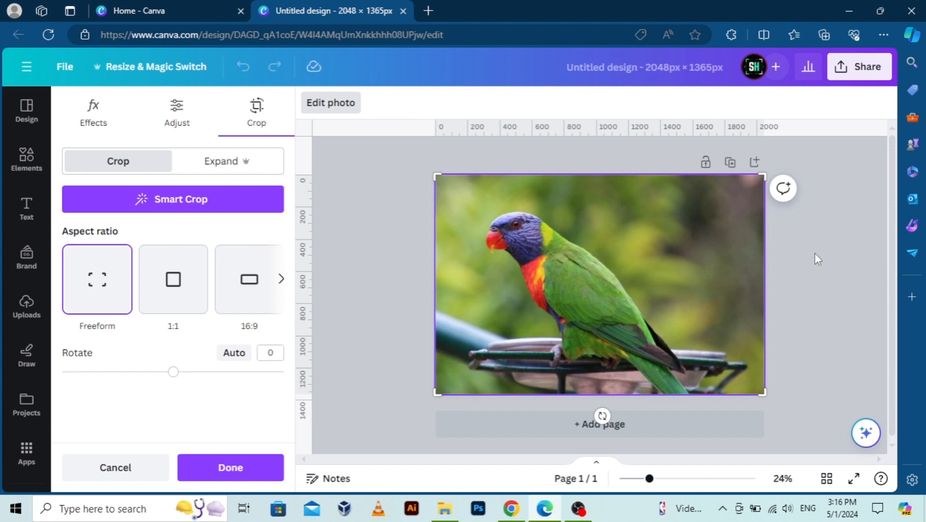
left_click(798, 254)
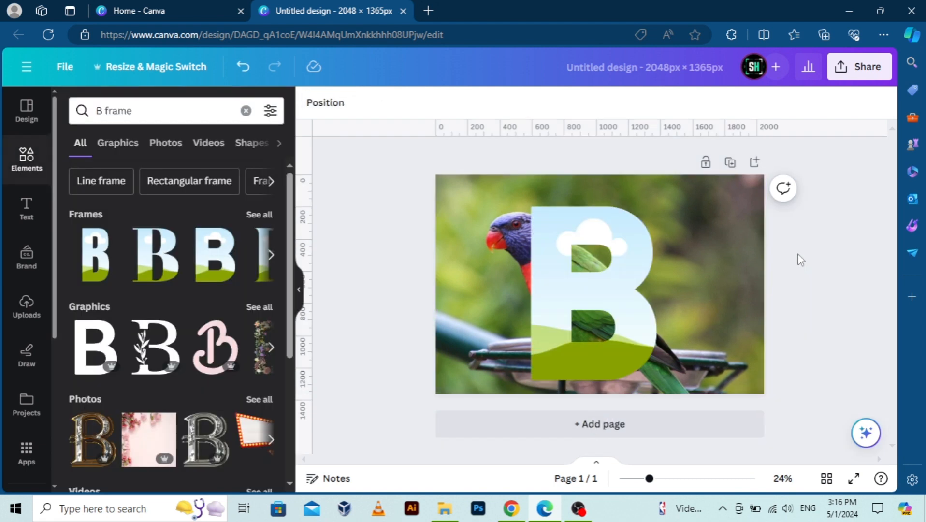
left_click(615, 274)
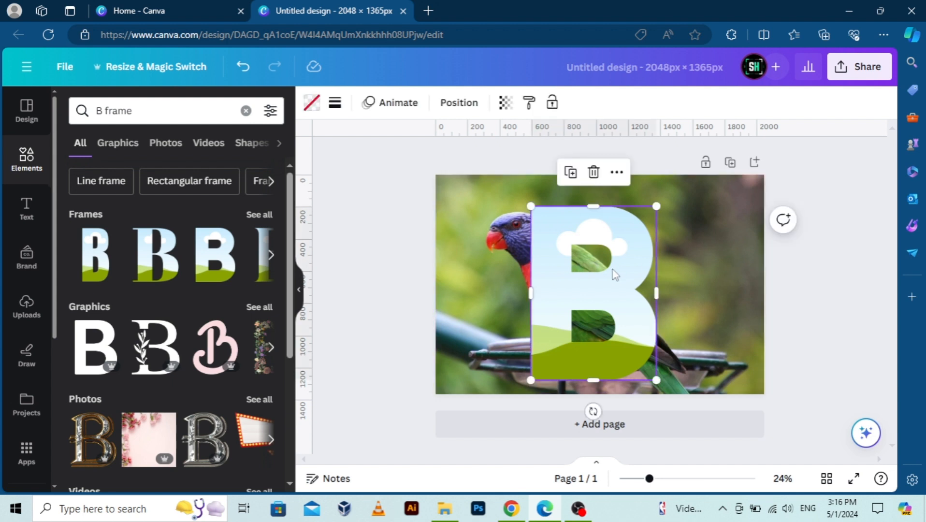
left_click(843, 275)
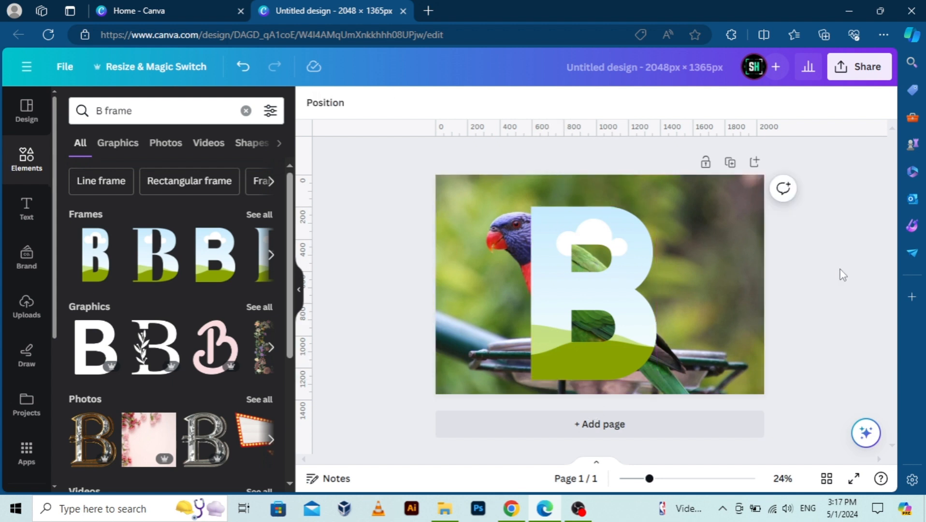
Duplicate the parrot background photo and place the copy inside the B frame.
left_click(747, 255)
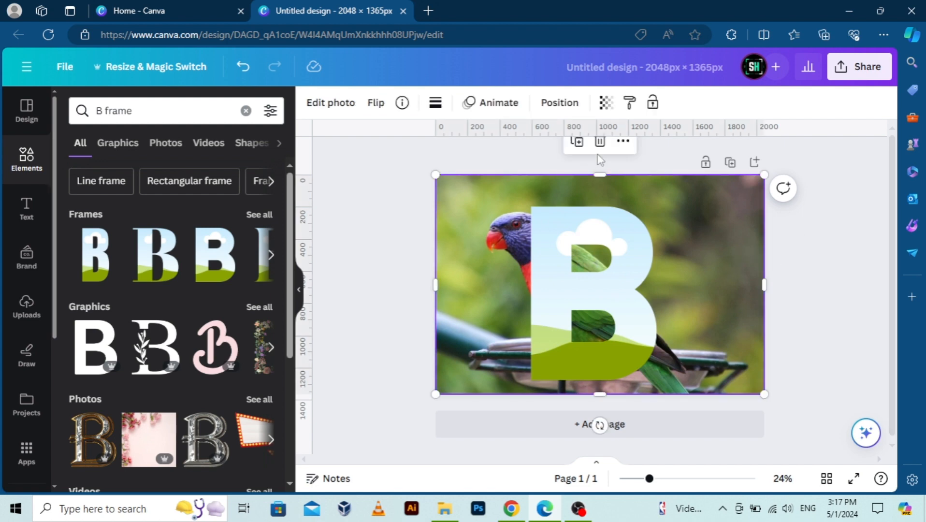
left_click(577, 142)
left_click_drag(661, 276, 619, 265)
Enlarge and reposition the photo inside the B frame so it lines up exactly with the background parrot photo.
double_click(618, 265)
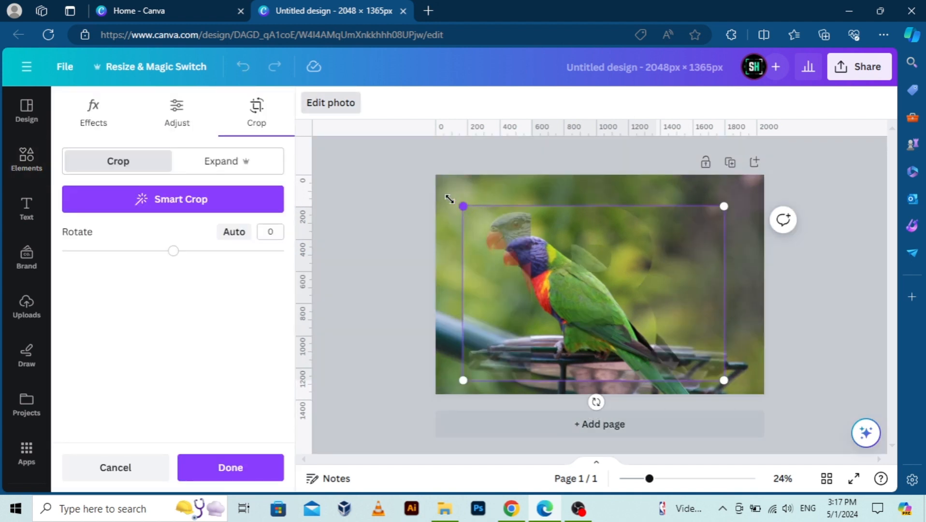
left_click_drag(449, 198, 436, 189)
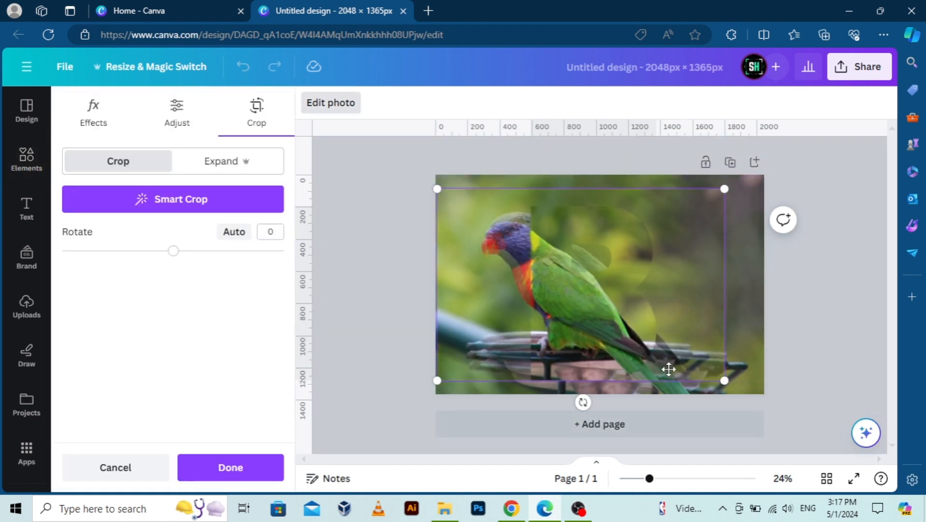
left_click_drag(726, 383, 762, 409)
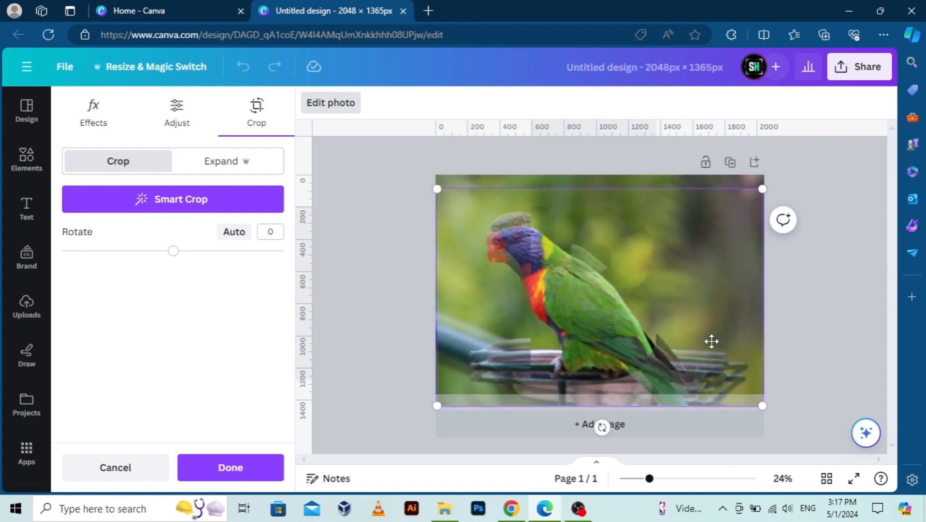
left_click_drag(710, 341, 710, 322)
left_click(824, 313)
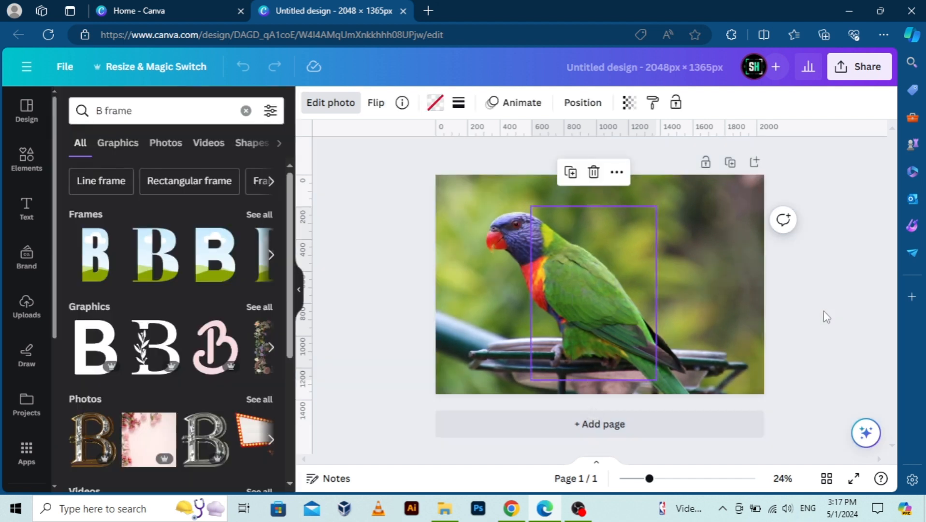
Duplicate the photo-filled B frame and offset the copy slightly to the right and down from the original.
left_click(585, 265)
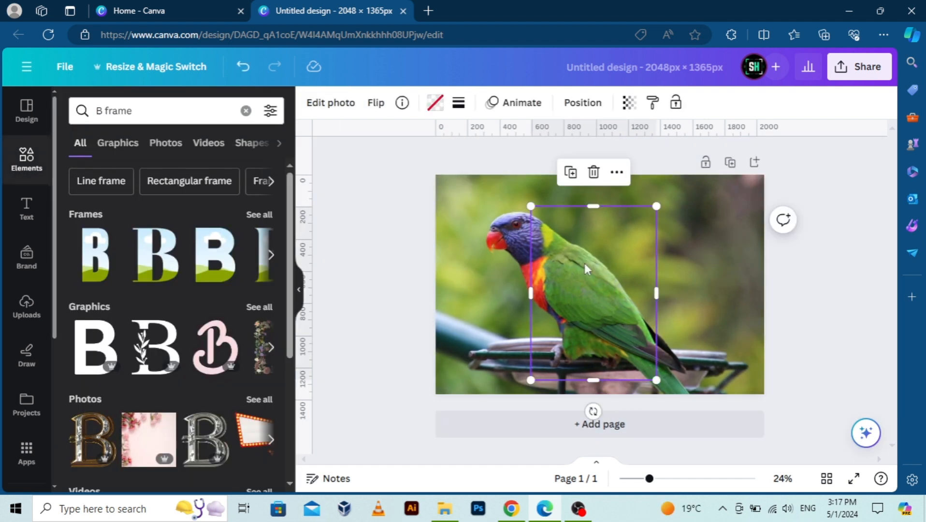
left_click_drag(565, 275, 568, 278)
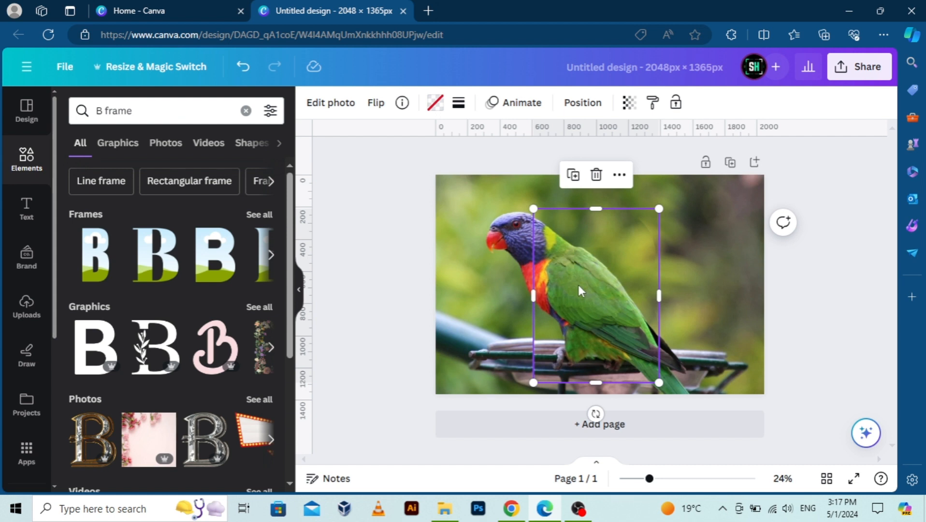
left_click(578, 285)
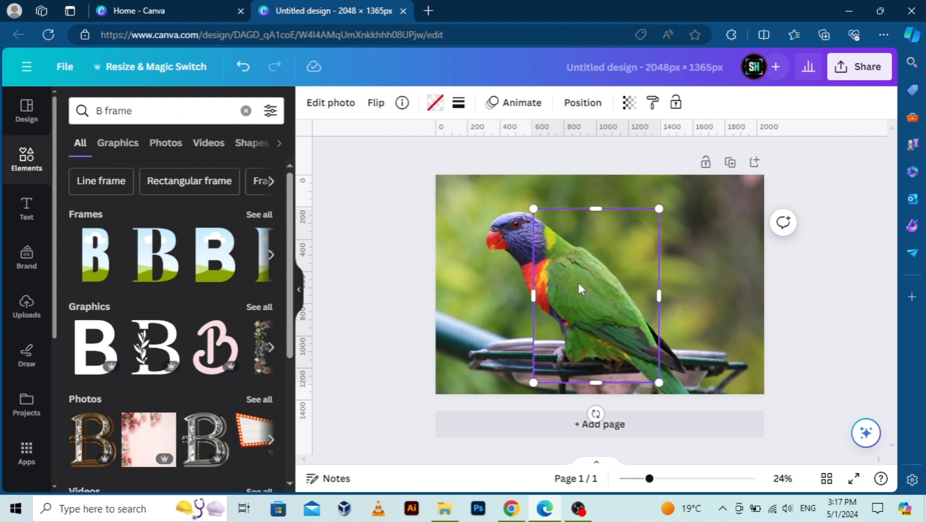
left_click_drag(579, 283, 587, 279)
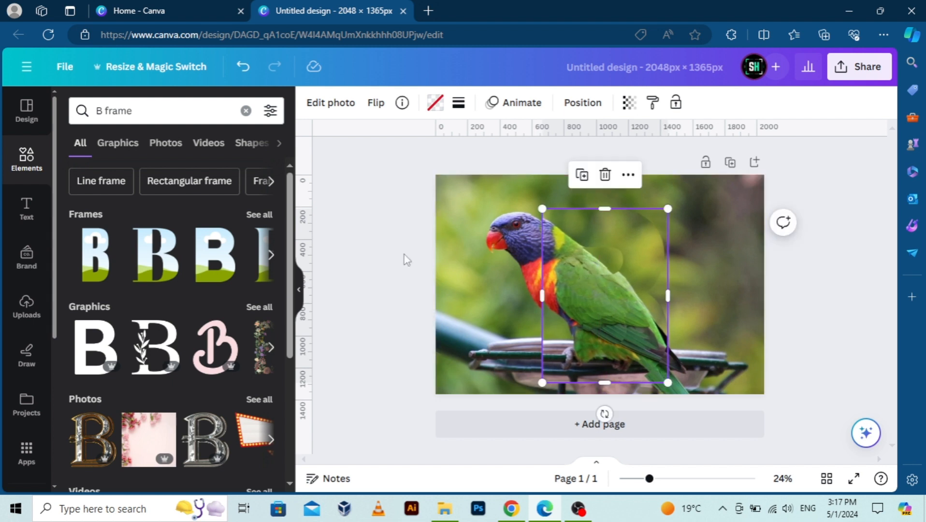
Set the brightness of the offset B copy to -100 for the whole image.
left_click(351, 103)
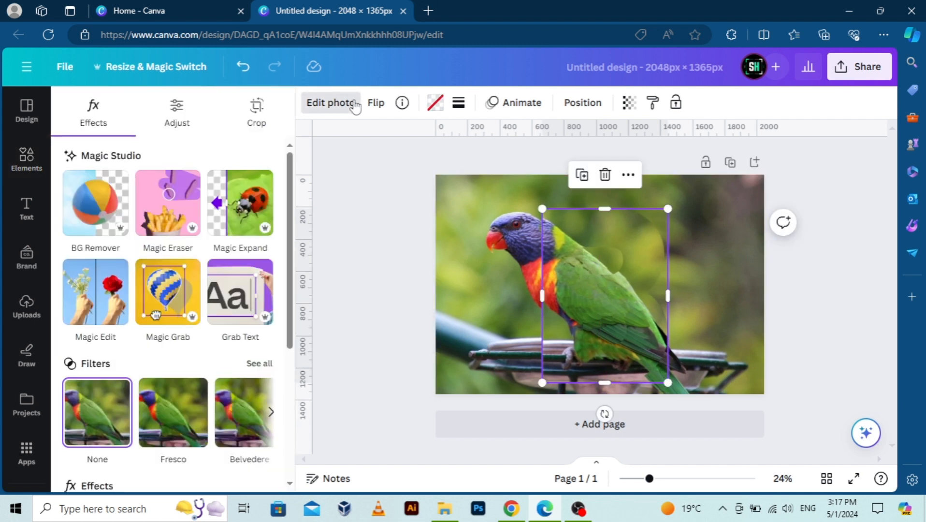
left_click(176, 115)
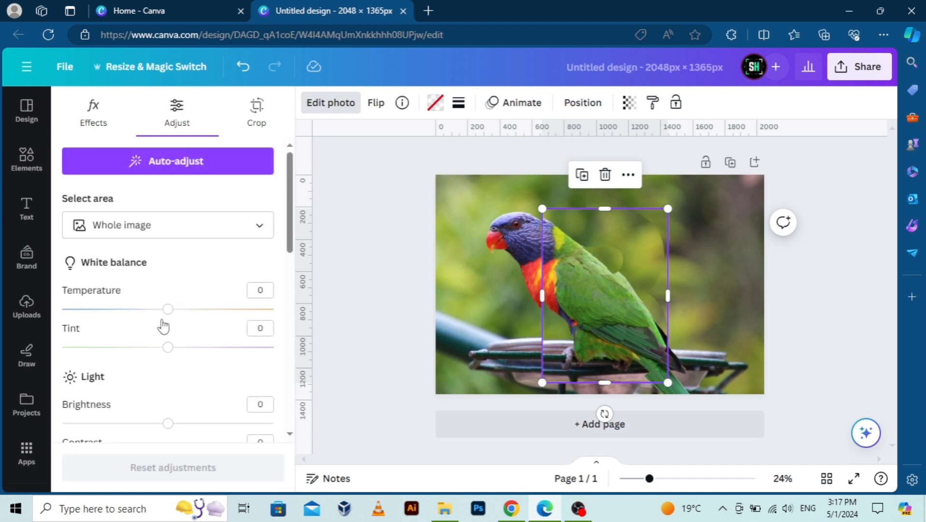
left_click_drag(142, 424, 41, 434)
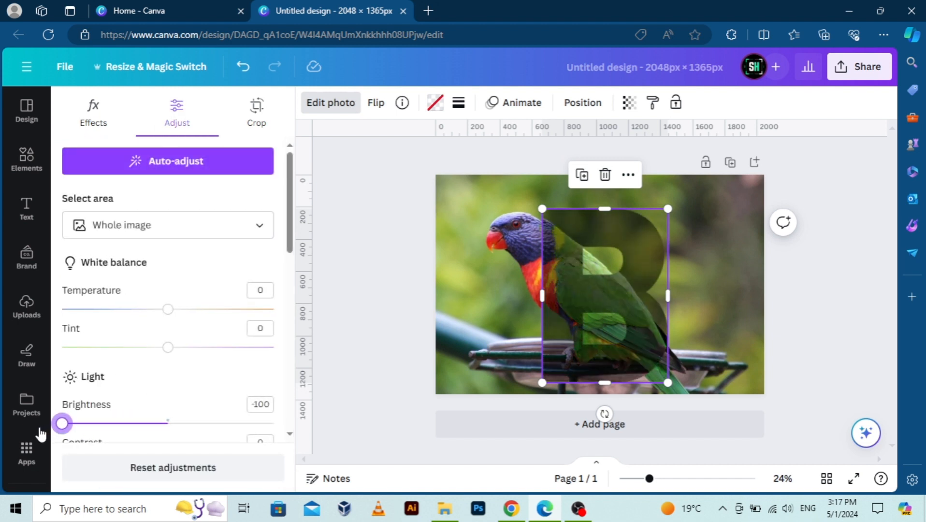
right_click(558, 307)
left_click(541, 298)
left_click(419, 304)
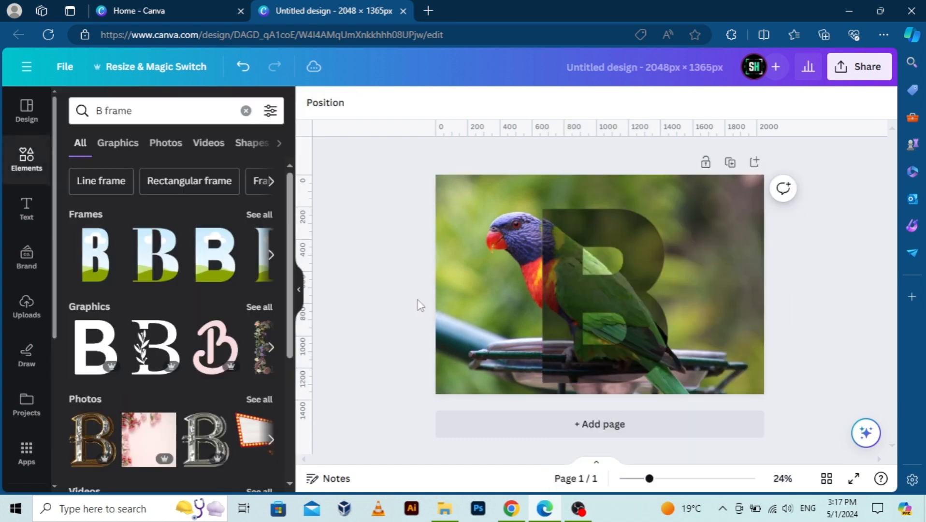
Move the darkened B copy below the bright B in the layer order, keeping it above the background photo.
left_click(627, 289)
right_click(627, 290)
mouse_move(696, 233)
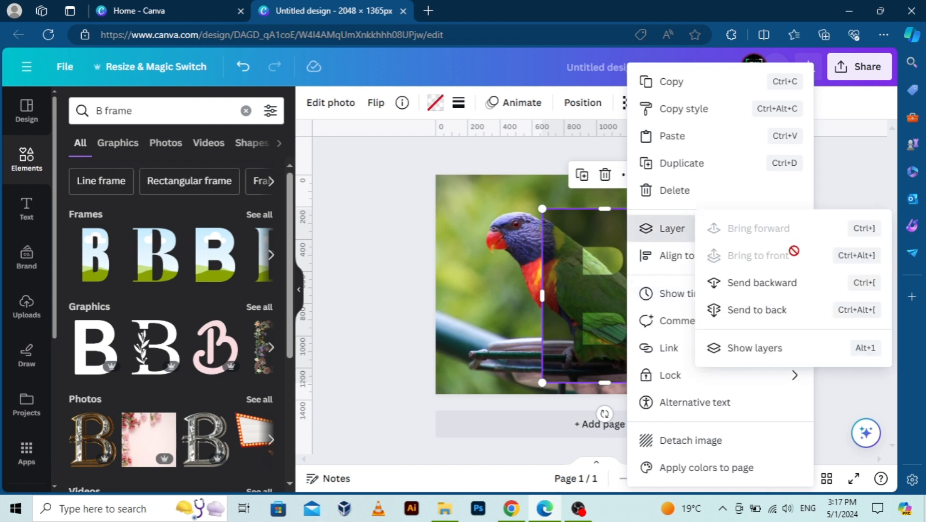
left_click(794, 345)
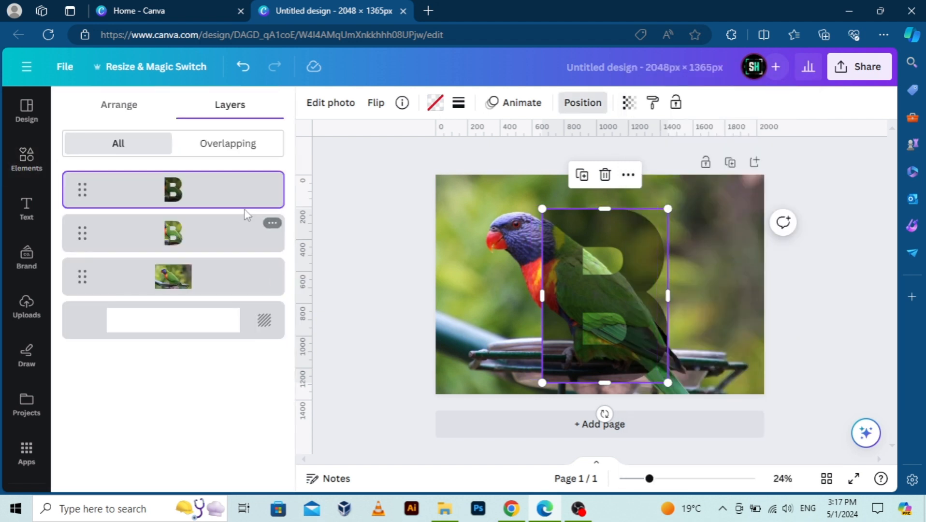
left_click_drag(240, 201, 244, 242)
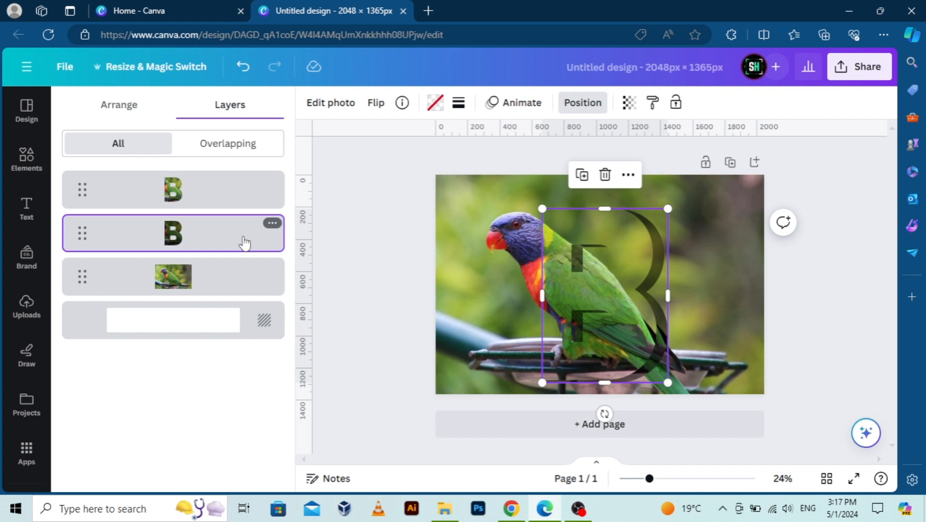
left_click(353, 265)
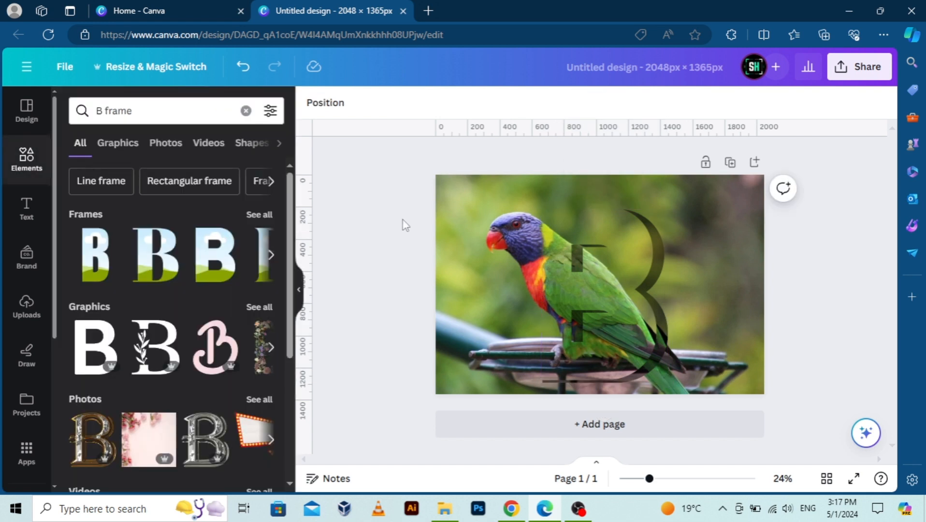
Give the bright B frame a solid white border with a weight of 8.
left_click(597, 271)
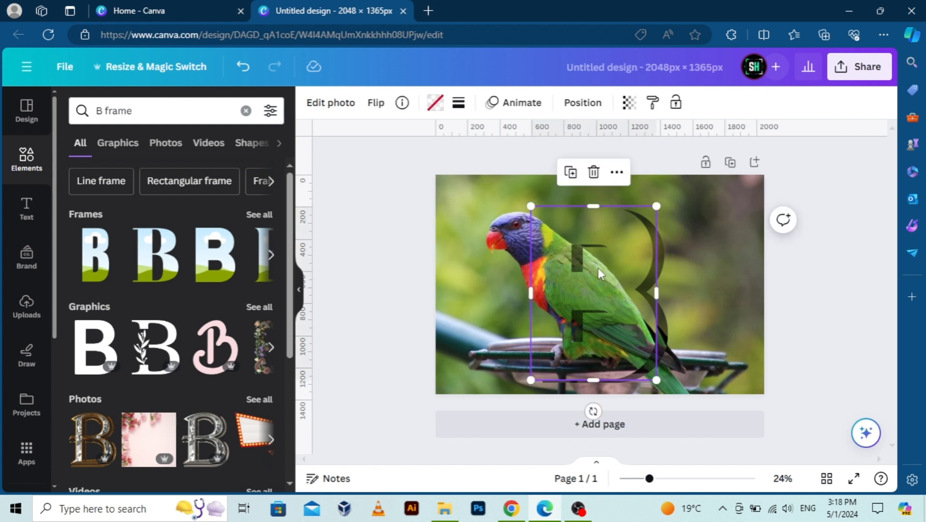
right_click(587, 250)
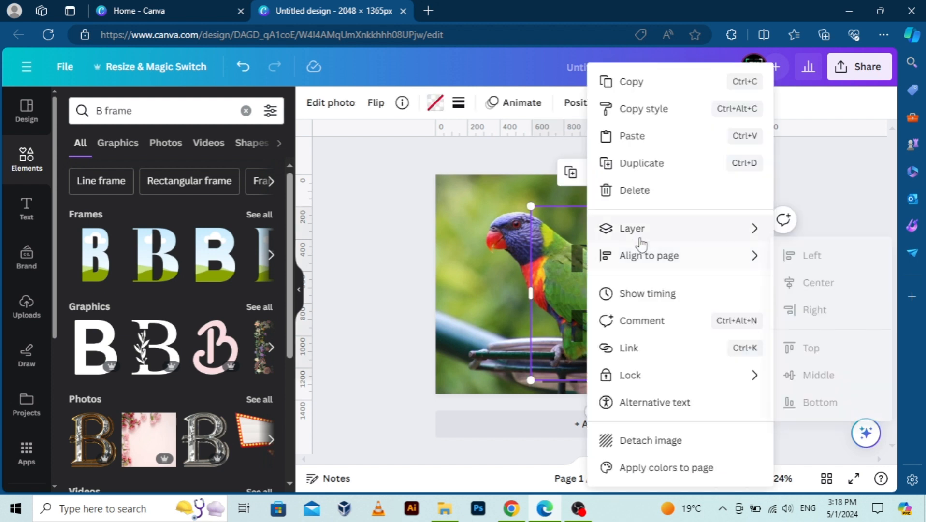
mouse_move(653, 230)
left_click(759, 363)
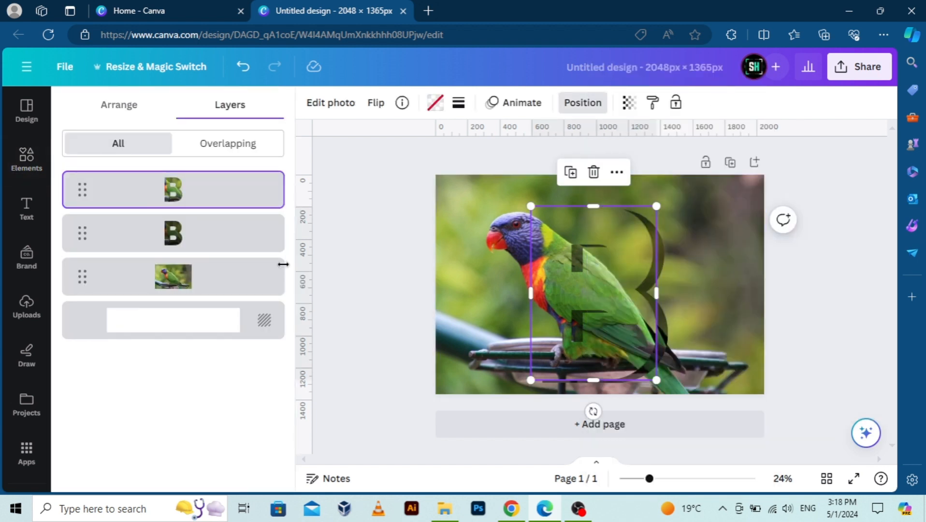
left_click(458, 103)
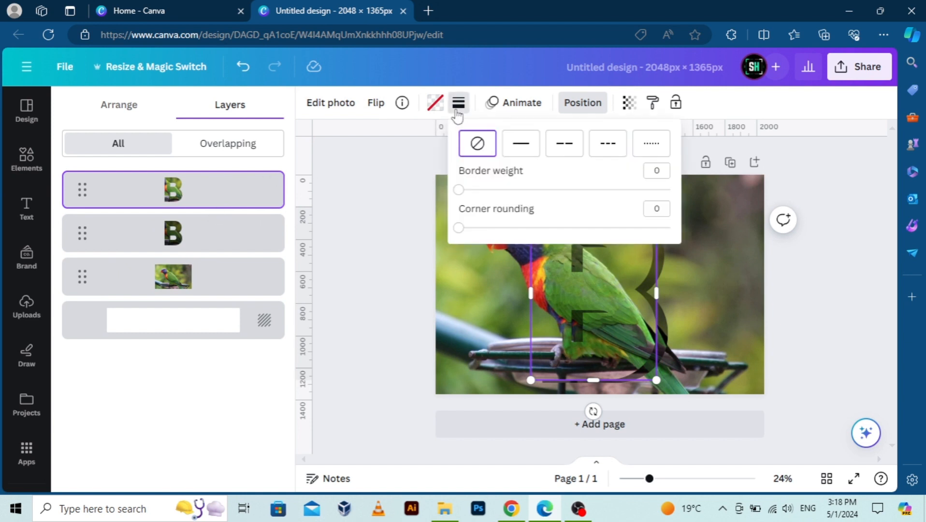
left_click_drag(460, 190, 475, 190)
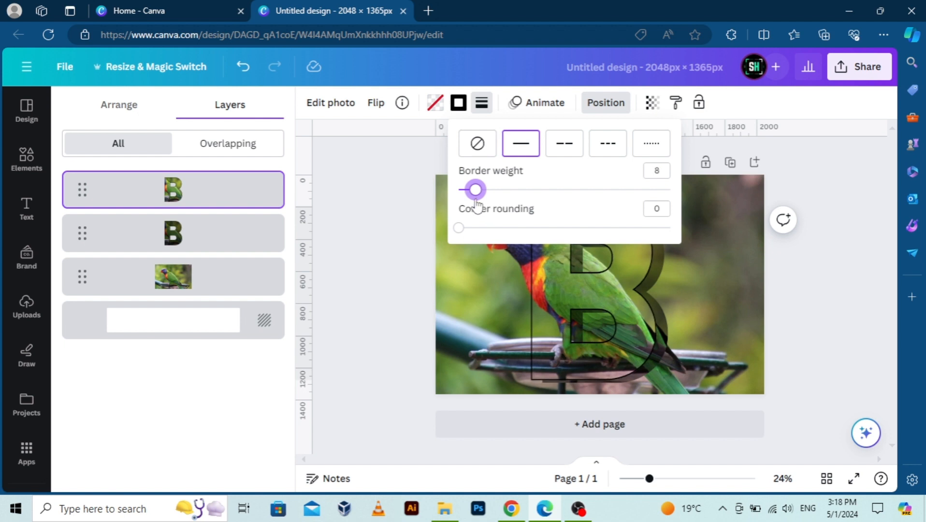
left_click(459, 102)
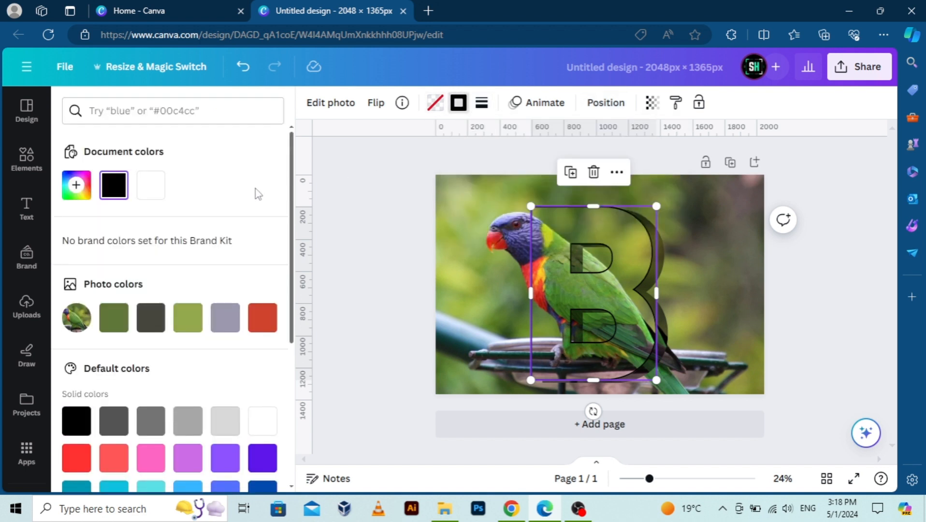
left_click(151, 185)
left_click(377, 226)
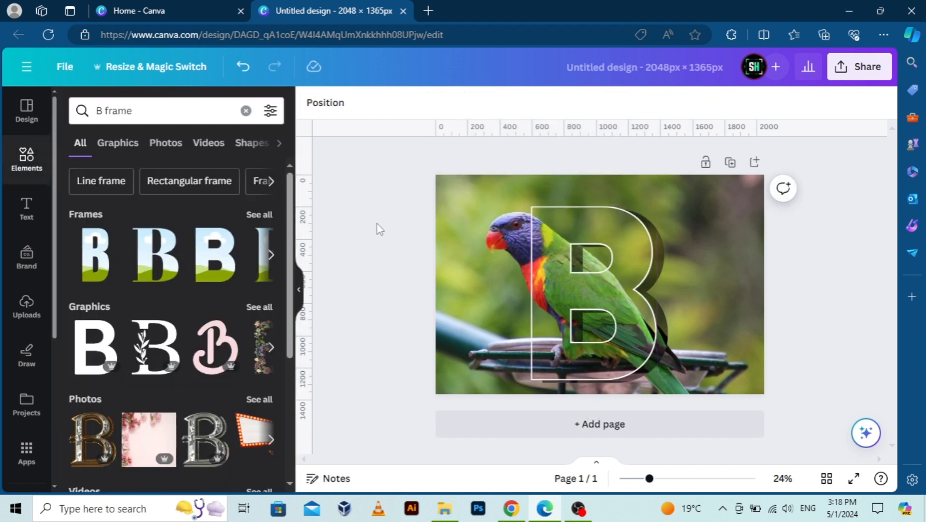
Shift the photo inside the darkened B copy slightly left and up so it lines up with the background parrot photo.
left_click(493, 247)
right_click(493, 247)
mouse_move(544, 224)
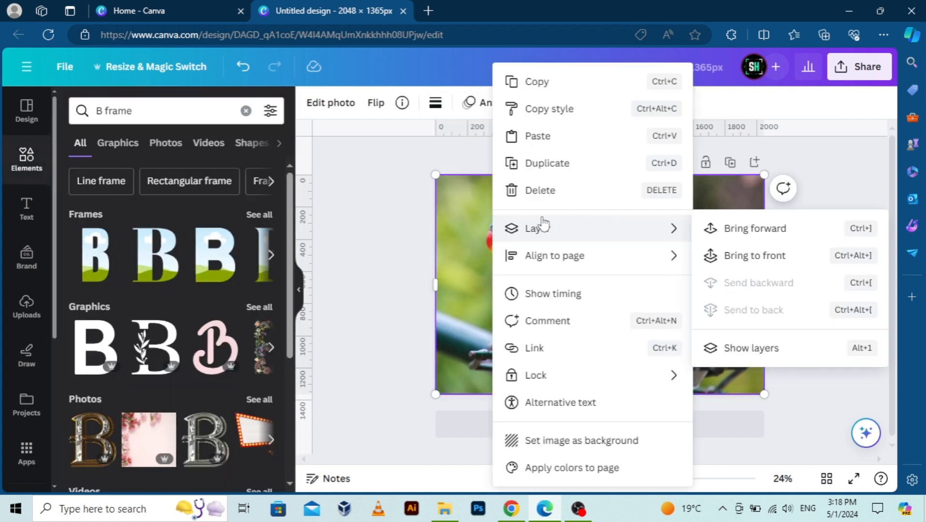
left_click(744, 348)
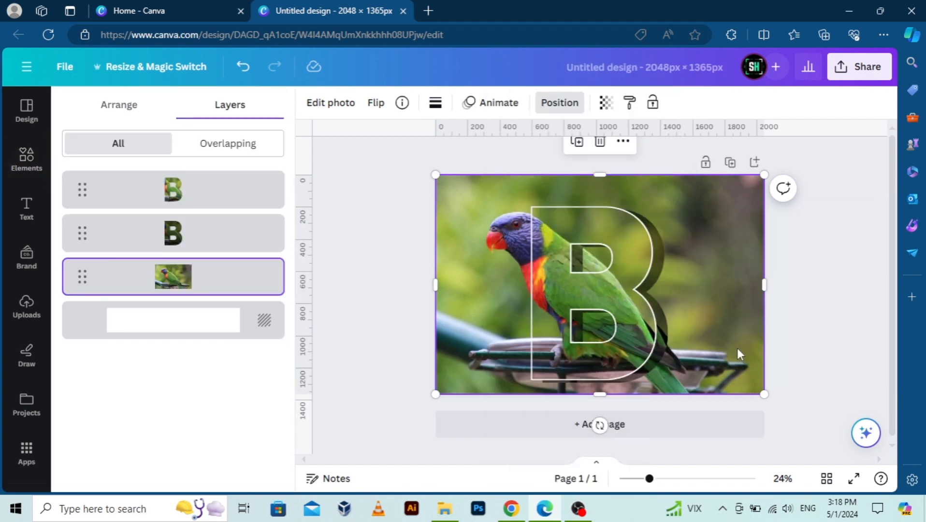
left_click(231, 235)
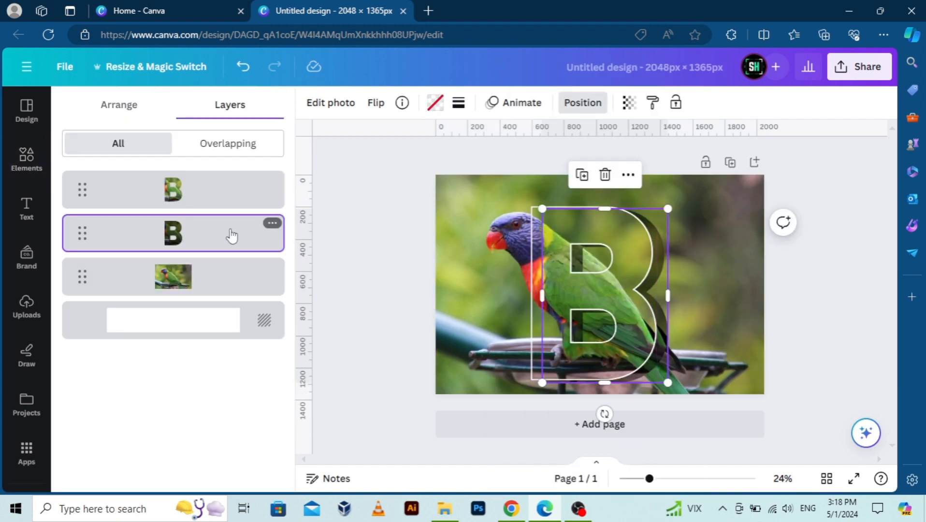
double_click(660, 346)
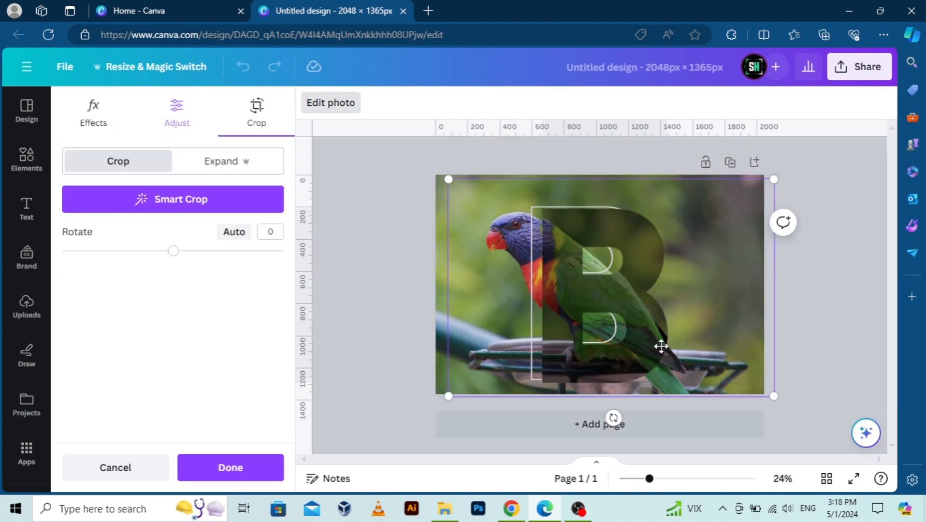
left_click_drag(660, 346, 641, 342)
left_click(371, 332)
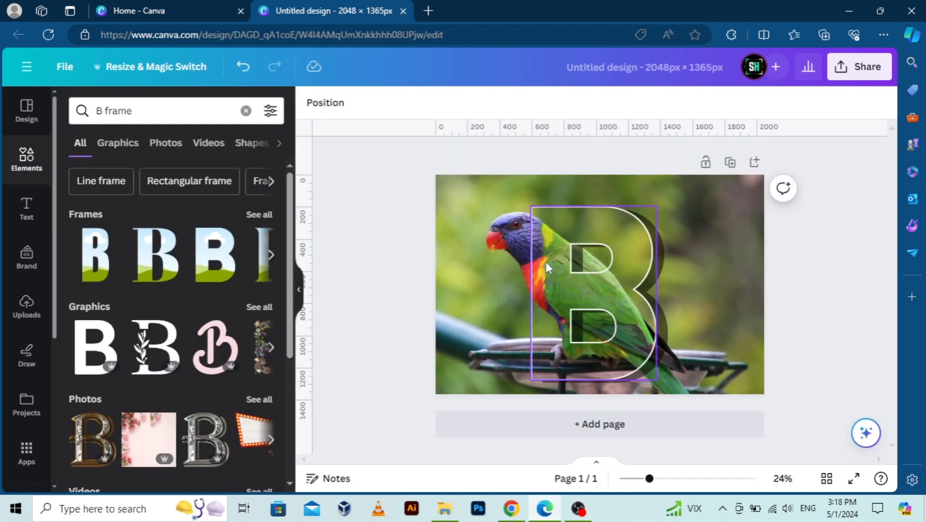
Bring the full parrot photo to the top of the layer order and remove its background.
left_click(451, 280)
right_click(451, 279)
mouse_move(506, 230)
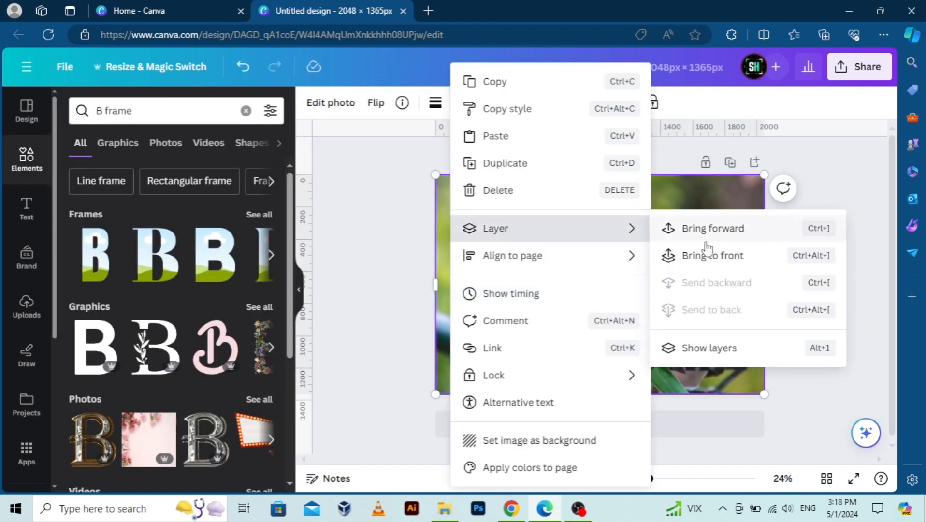
left_click(715, 348)
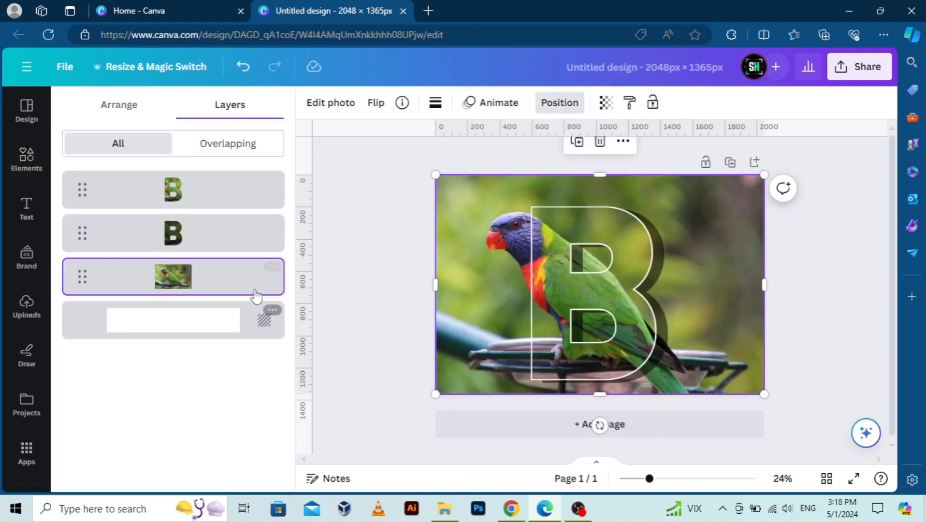
left_click_drag(262, 287, 268, 181)
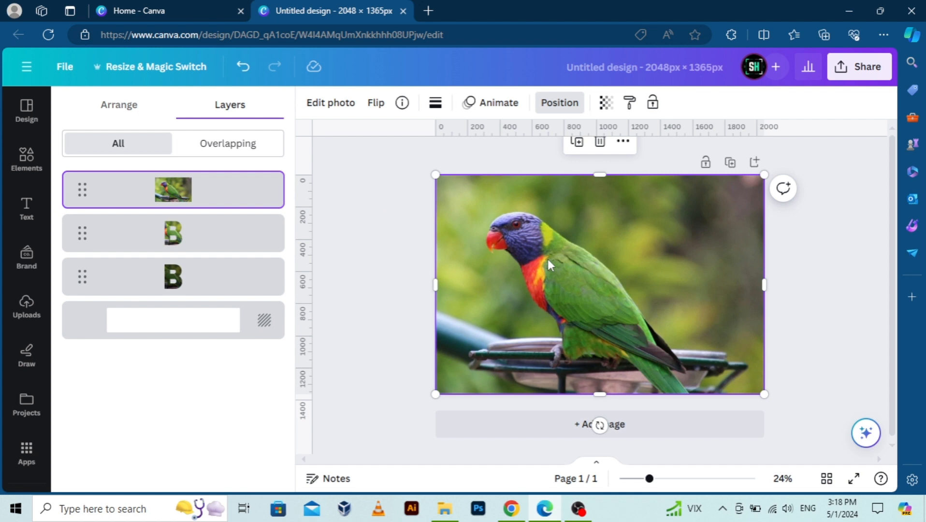
left_click(344, 107)
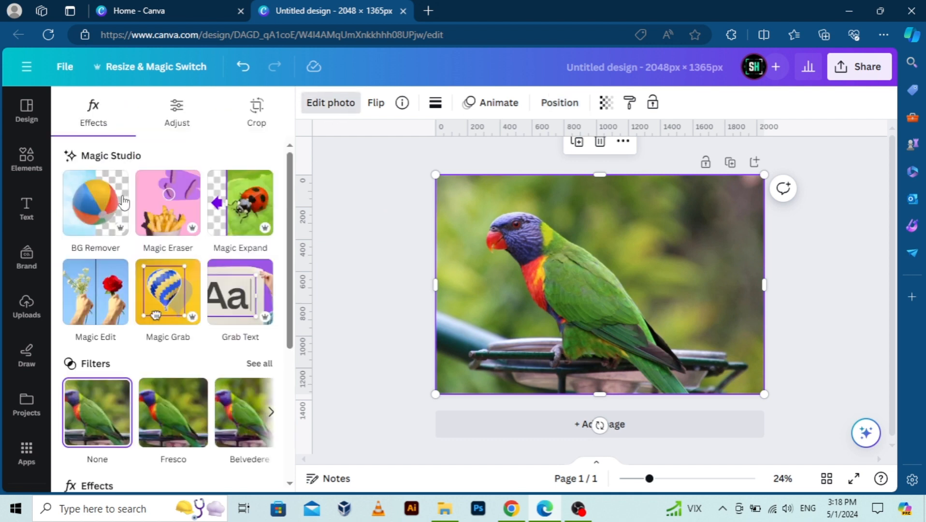
left_click(121, 208)
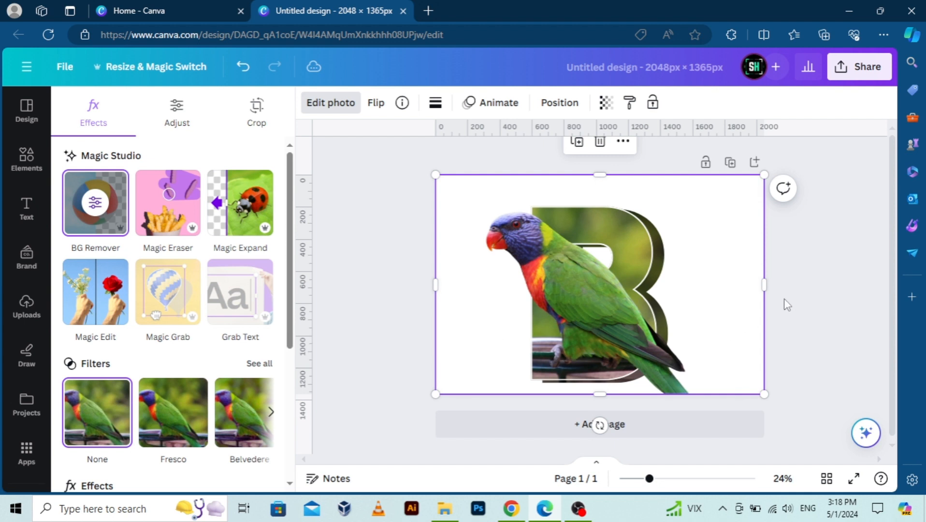
Crop the cutout parrot from its right and bottom edges so the tail no longer extends beyond the B.
mouse_move(760, 283)
left_mouse_down()
mouse_move(711, 284)
mouse_move(783, 283)
mouse_move(760, 280)
left_mouse_up()
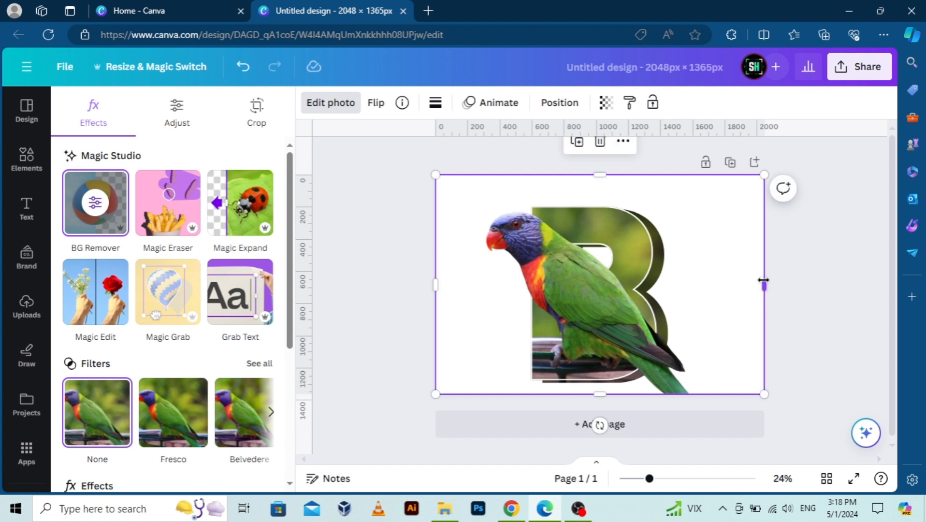
left_click_drag(762, 281, 638, 285)
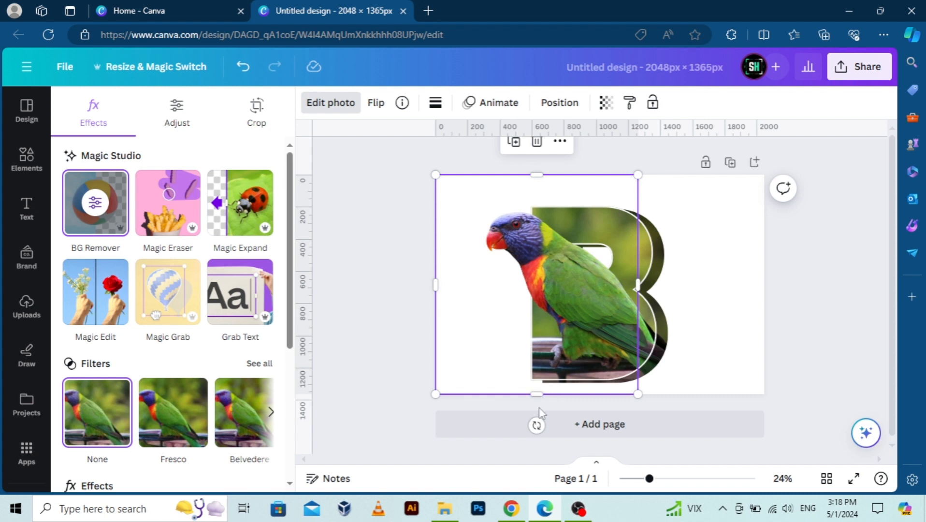
left_click_drag(541, 394, 540, 343)
left_click(767, 322)
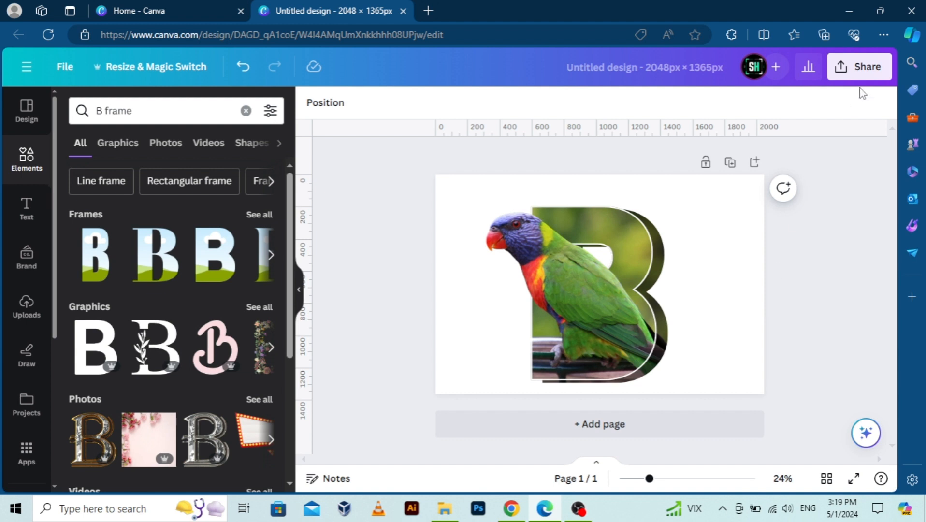
left_click(858, 66)
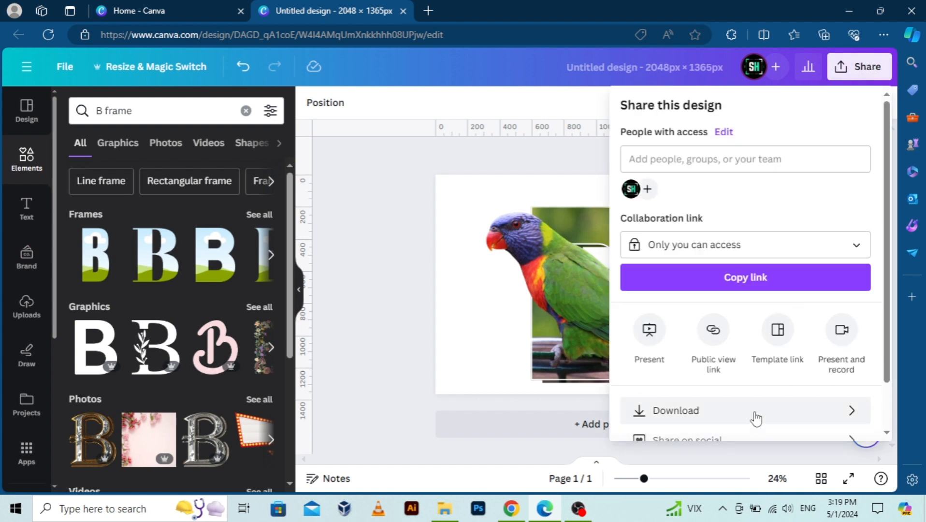
left_click(756, 419)
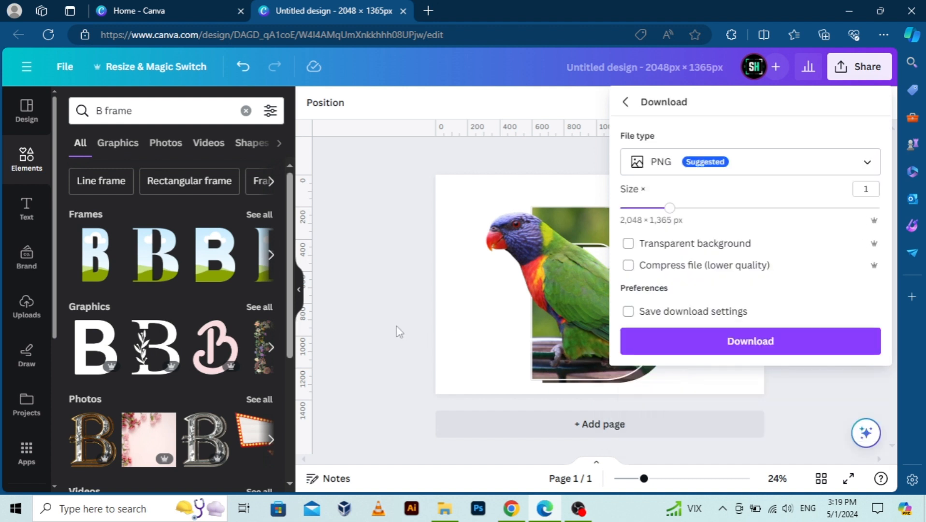
left_click(396, 327)
Nudge the darkened B copy upward and fine-tune its top edge to line up with the bright B.
left_click(663, 341)
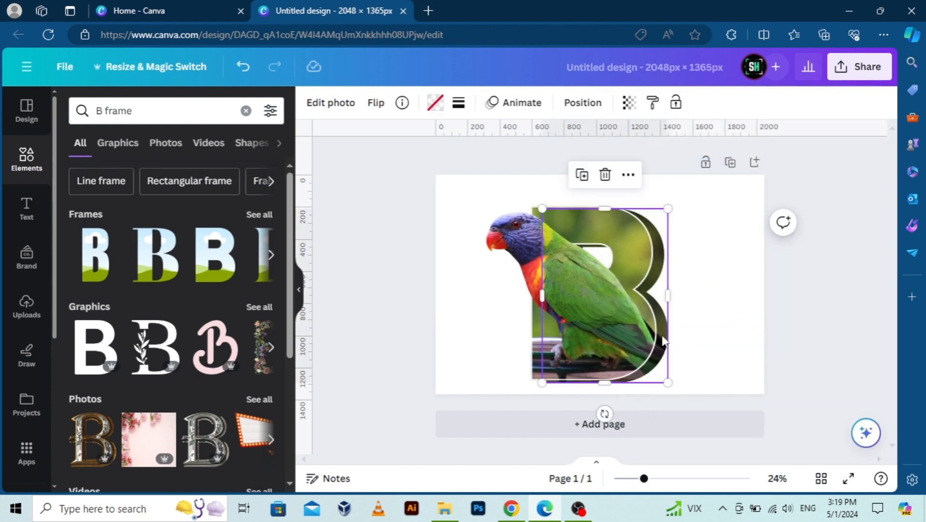
key("Up")
key("Up")
key("Up")
key("Up")
key("Up")
key("Up")
key("Up")
key("Up")
key("Up")
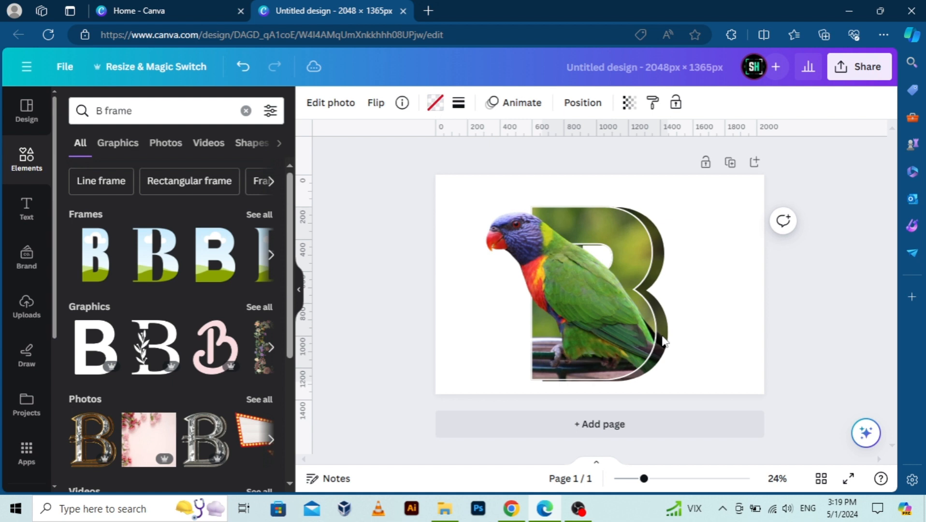
key("Up")
key("Up")
key("Up")
key("Up")
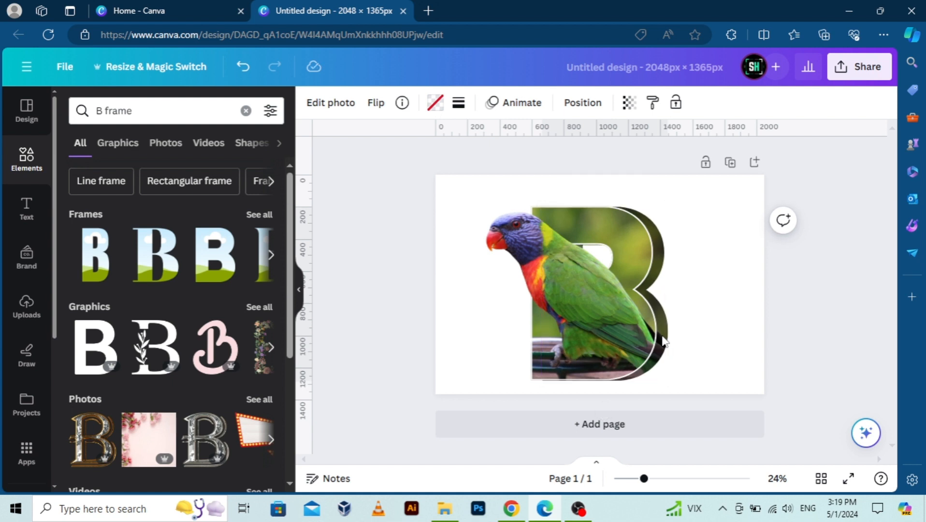
key("Up")
key("Up")
key("Up")
key("Up")
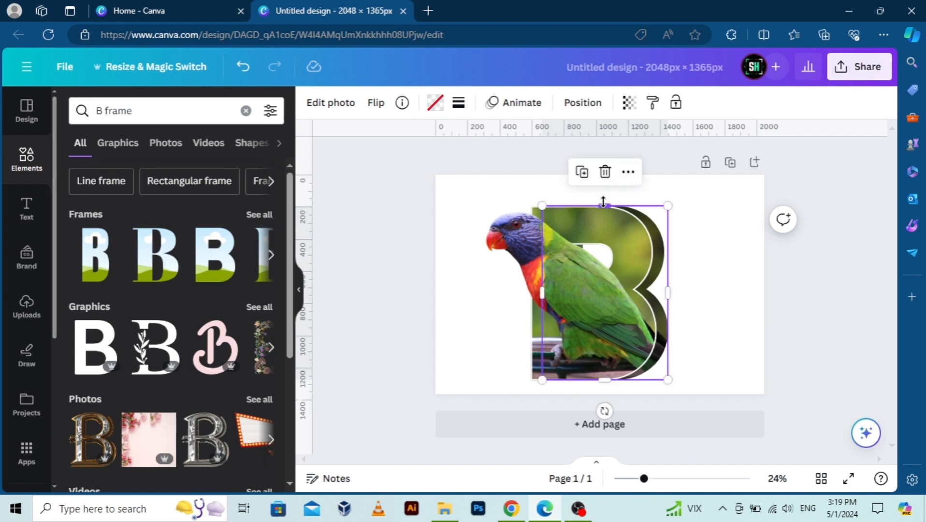
left_click_drag(603, 202, 603, 202)
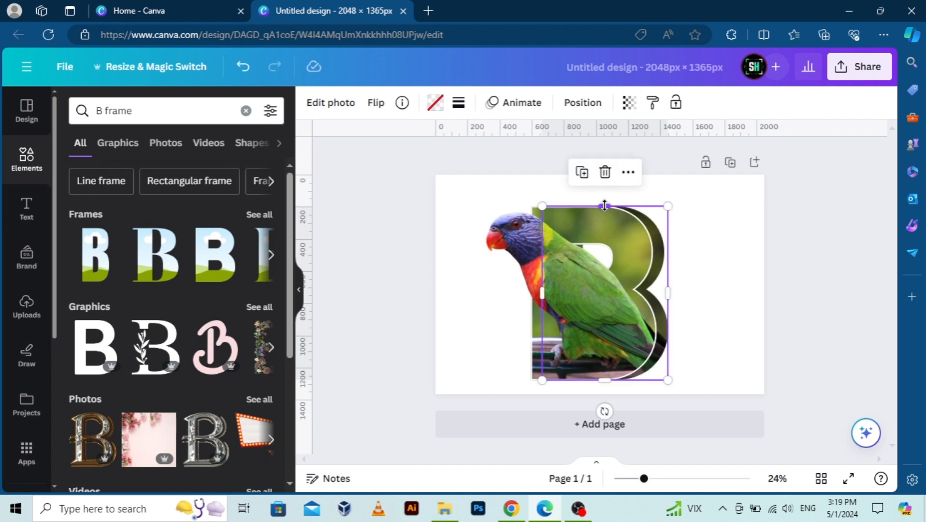
left_click(763, 281)
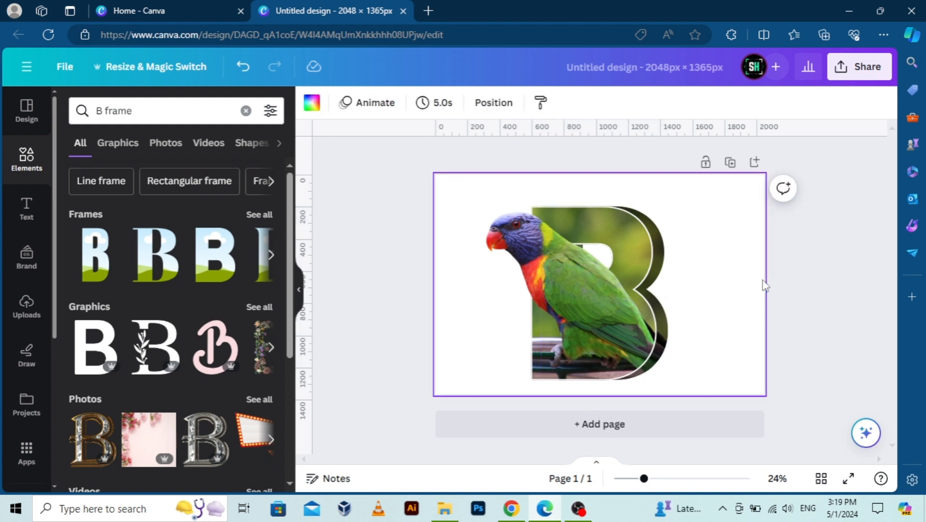
left_click(830, 274)
Download the design as a PNG with a transparent background.
left_click(857, 72)
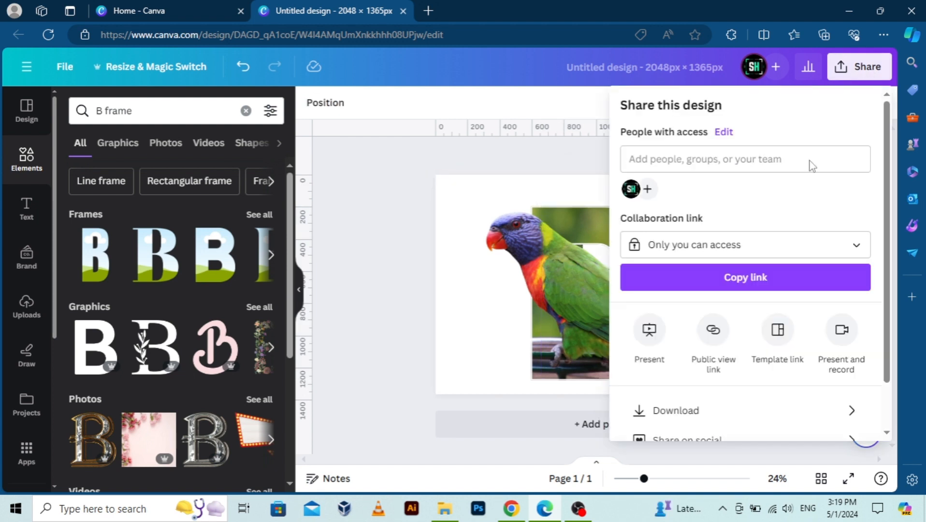
left_click(684, 413)
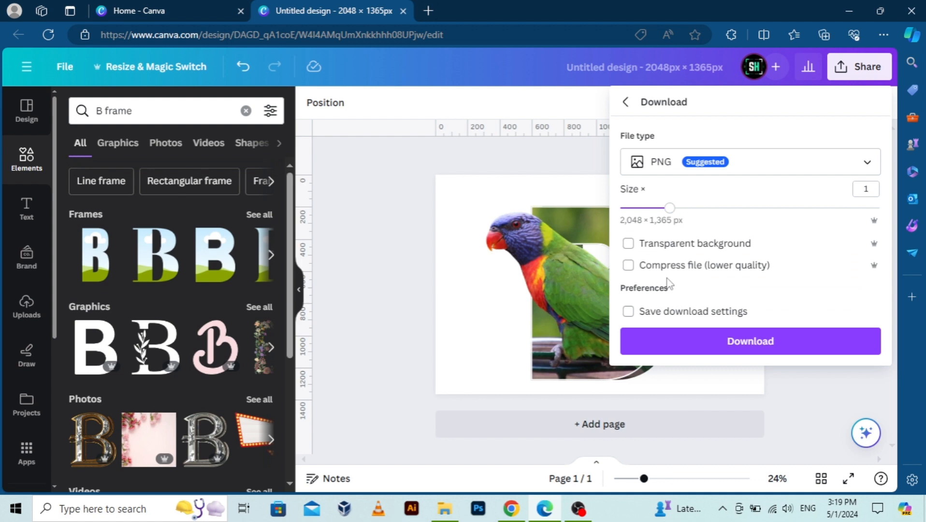
left_click(696, 246)
left_click(703, 351)
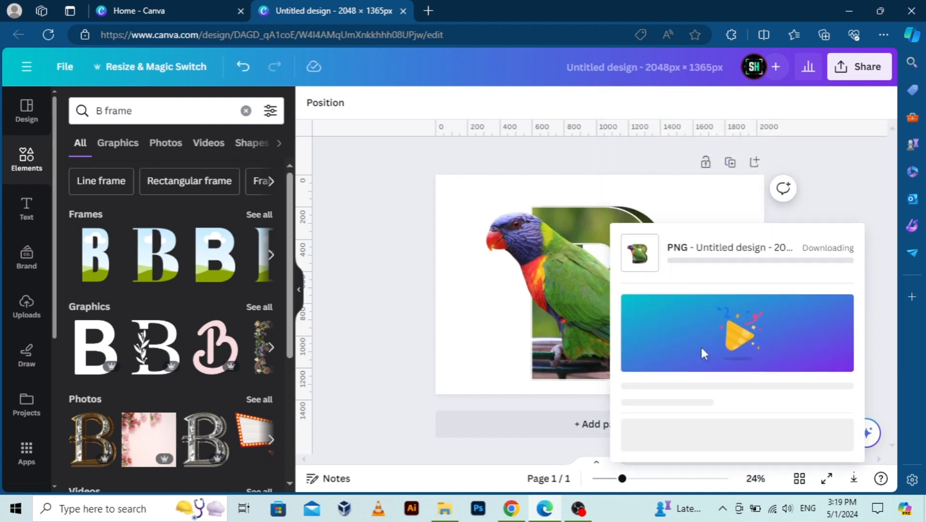
Upload the downloaded PNG file "Untitled design" from drive D to the image library.
left_click(27, 304)
left_click(190, 143)
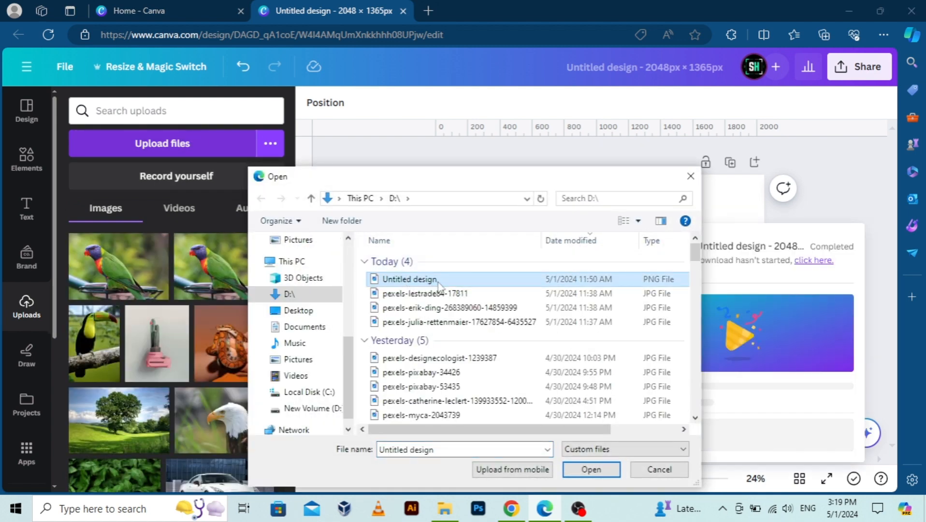
left_click(598, 469)
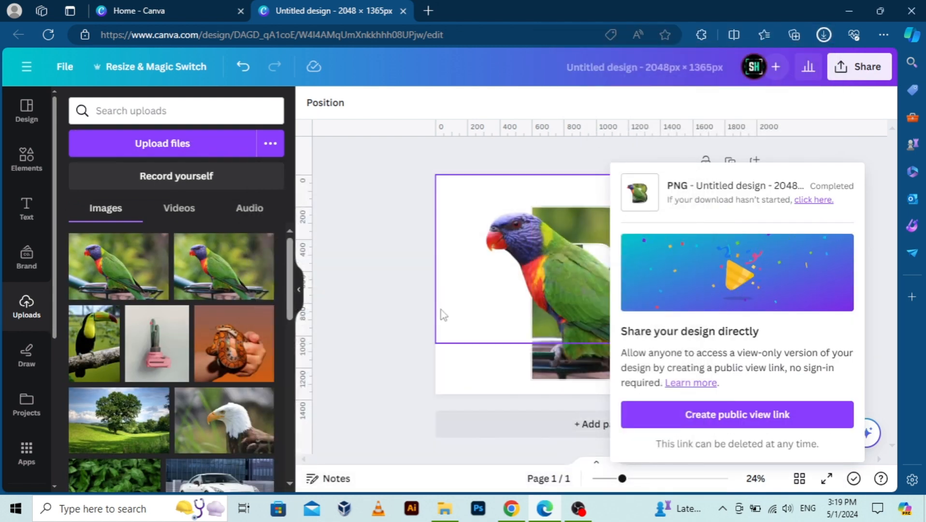
left_click(370, 267)
Add a second page and set its background to the light blue #38b6ff.
left_click(754, 164)
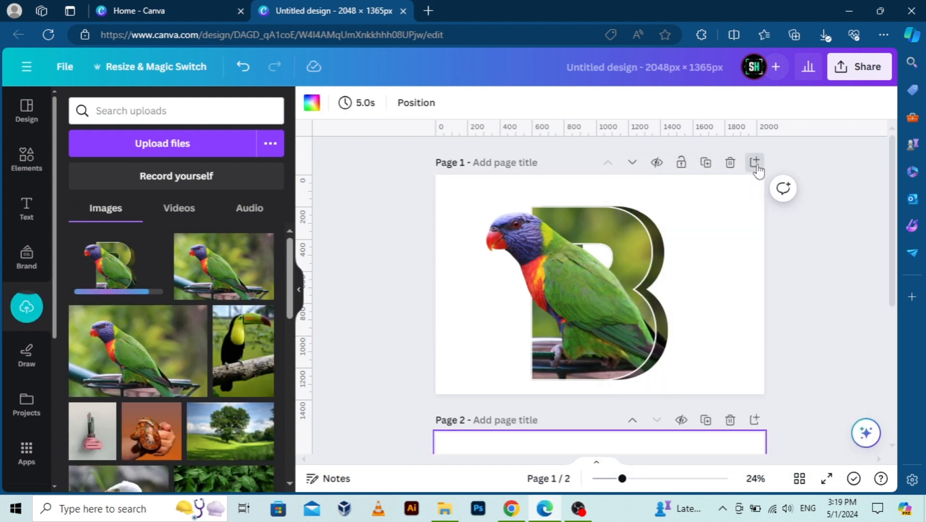
left_click(311, 102)
scroll(142, 434, "down", 1)
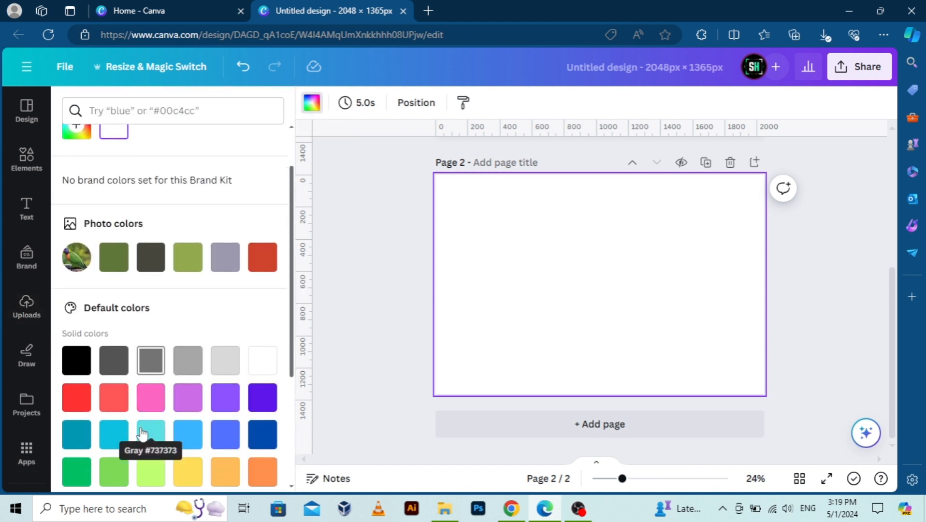
left_click(71, 429)
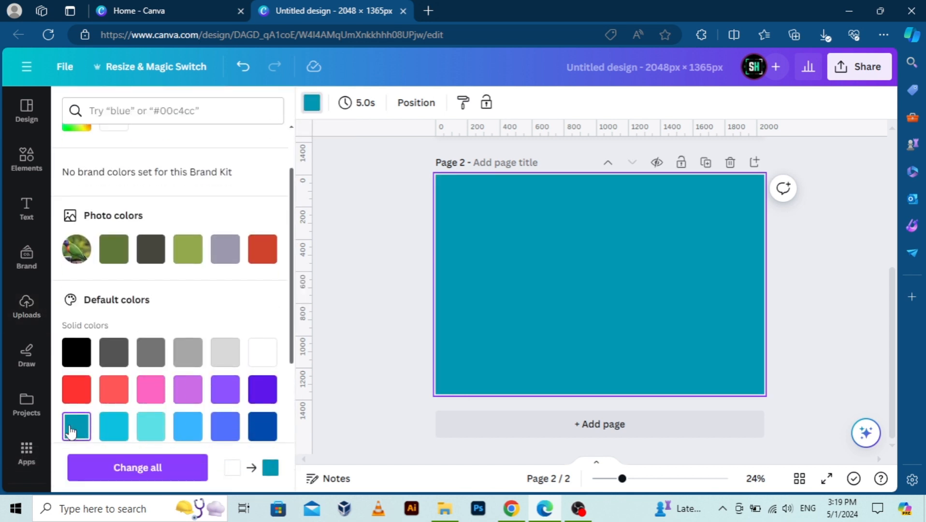
left_click(265, 426)
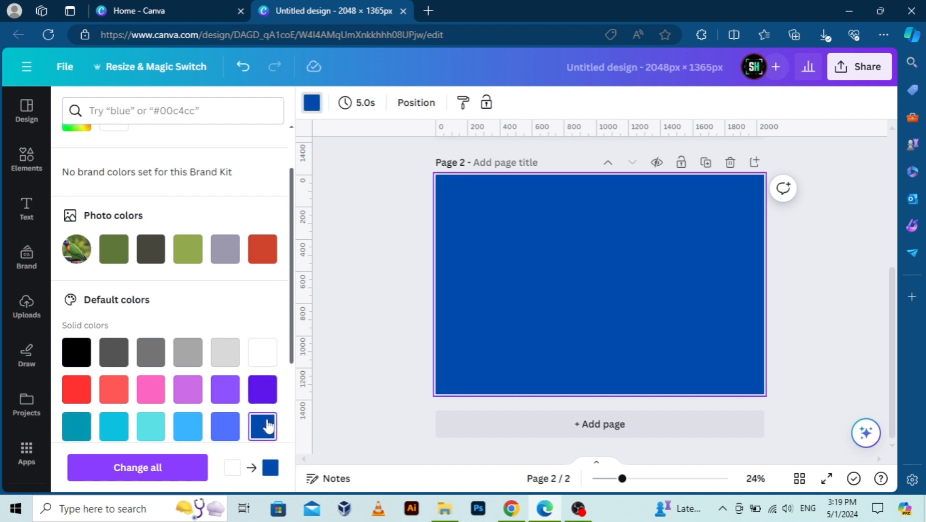
left_click(224, 427)
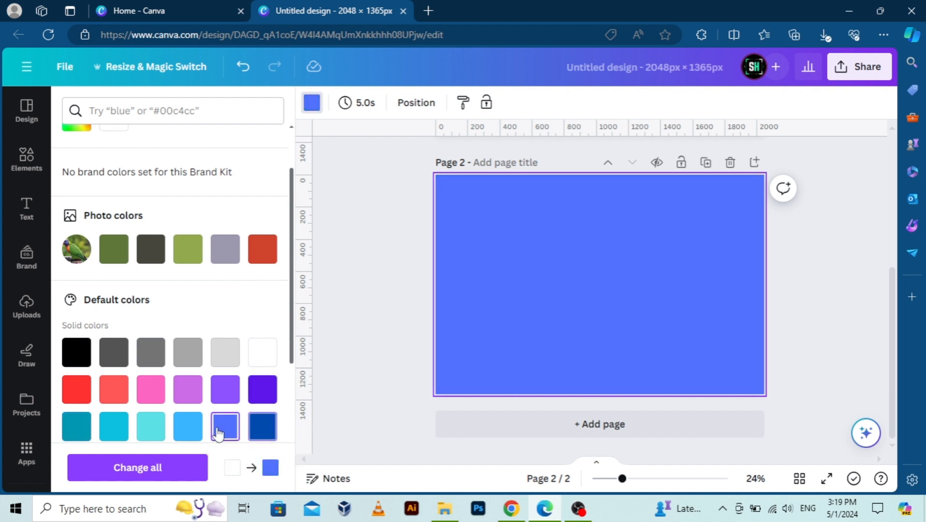
left_click(266, 428)
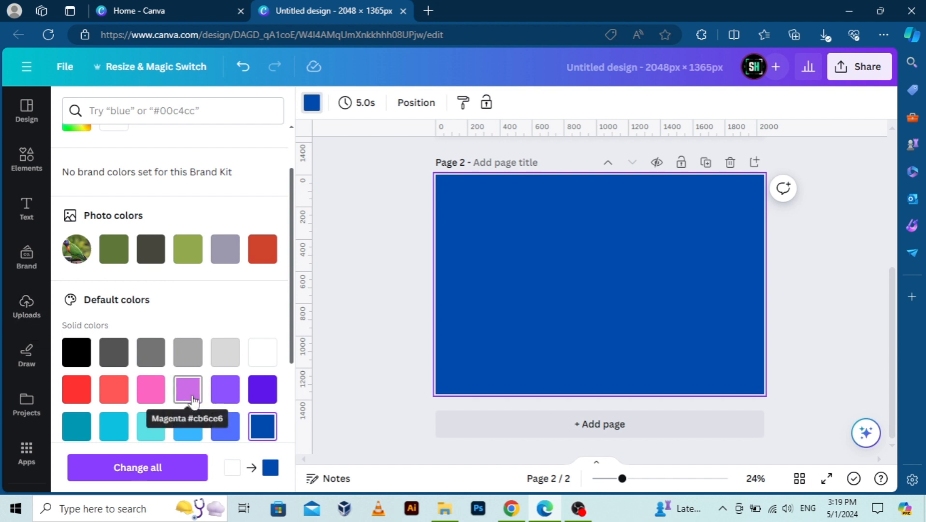
scroll(192, 407, "down", 1)
left_click(225, 372)
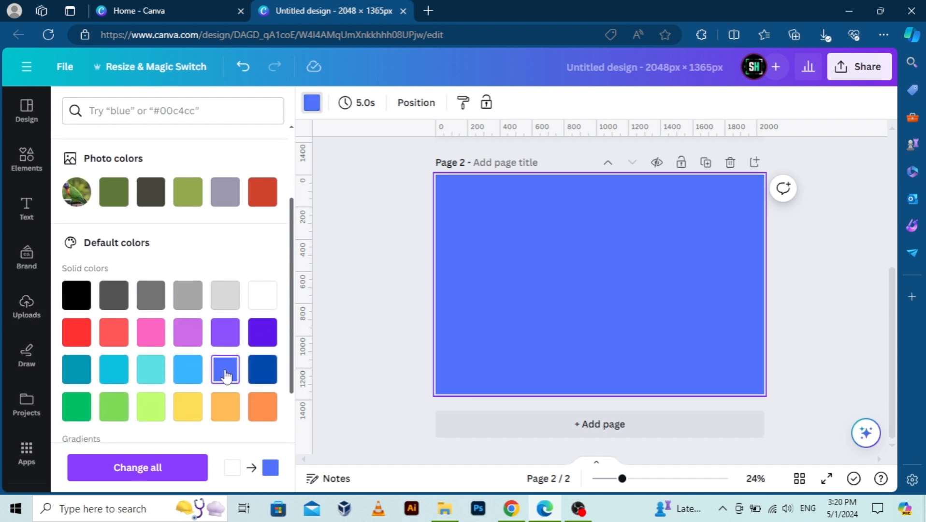
left_click(201, 374)
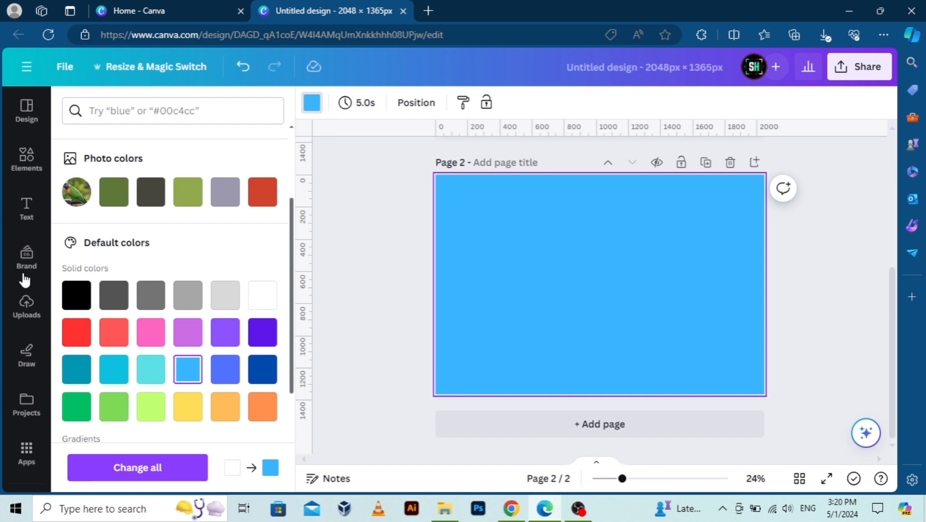
Place the uploaded transparent parrot B image on page 2 and move it slightly higher, keeping it horizontally centered.
left_click(27, 305)
left_click(141, 258)
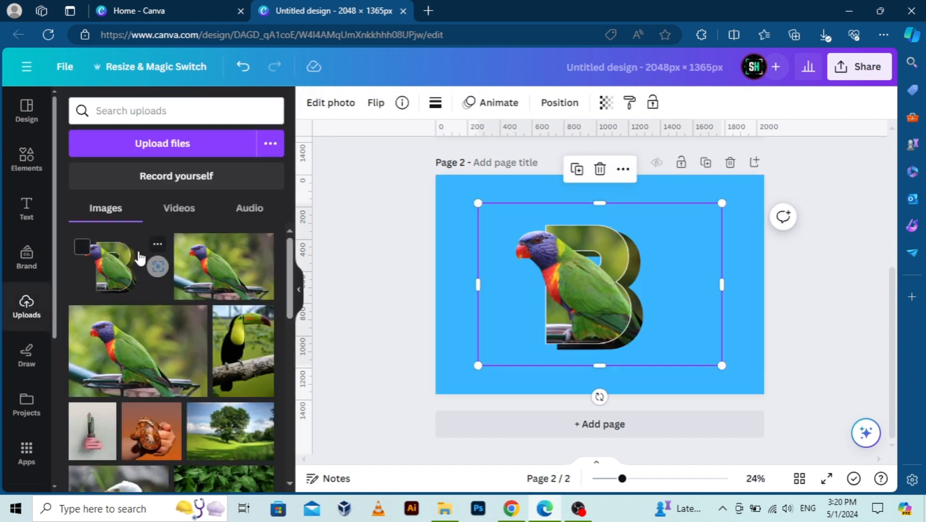
mouse_move(598, 273)
left_mouse_down()
mouse_move(598, 261)
mouse_move(588, 269)
left_mouse_up()
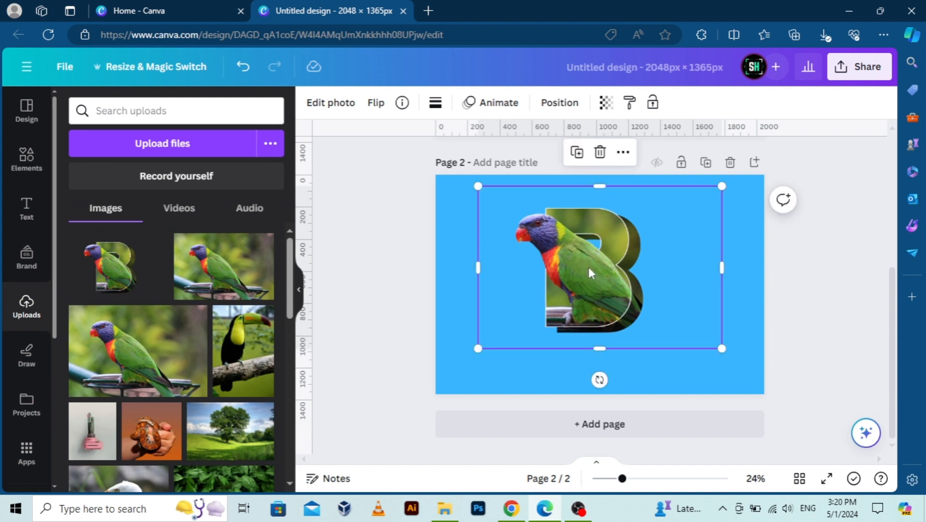
left_click(359, 301)
Search the elements library for "shape" and add a square to page 2.
left_click(25, 174)
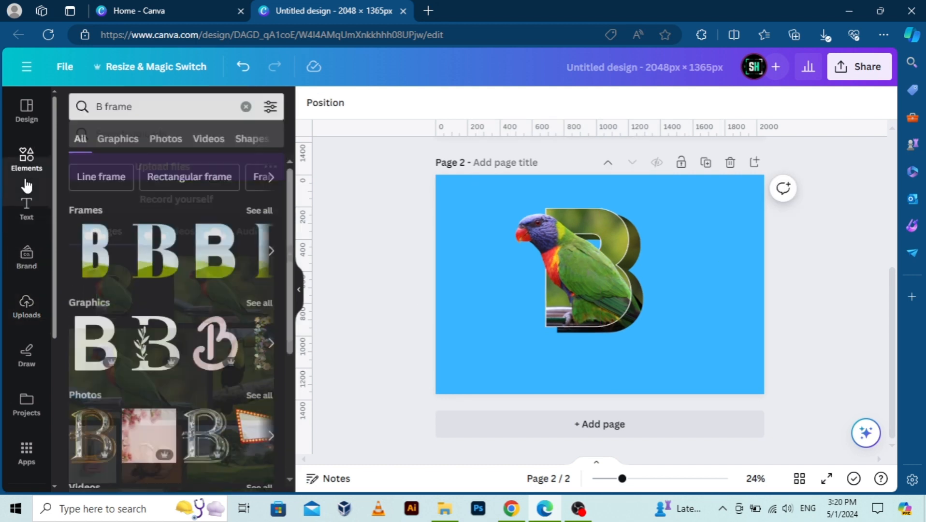
double_click(154, 117)
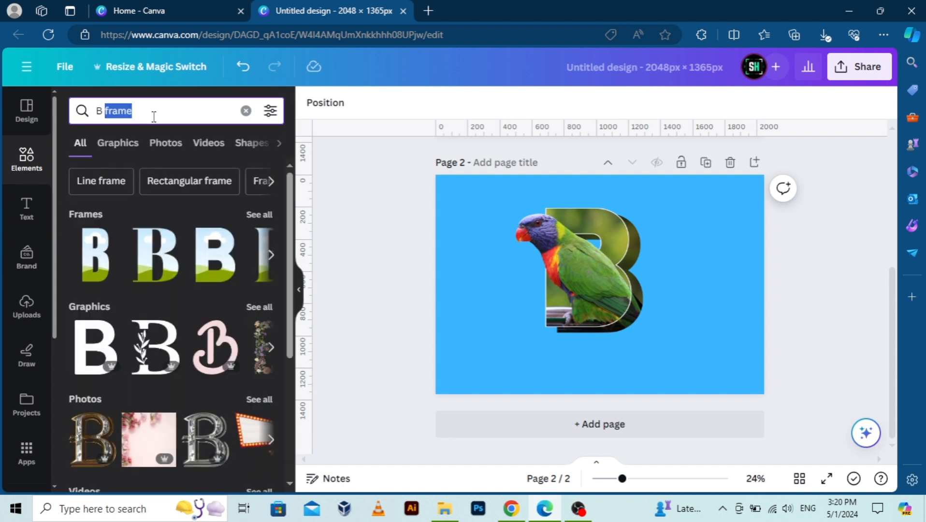
type("shape")
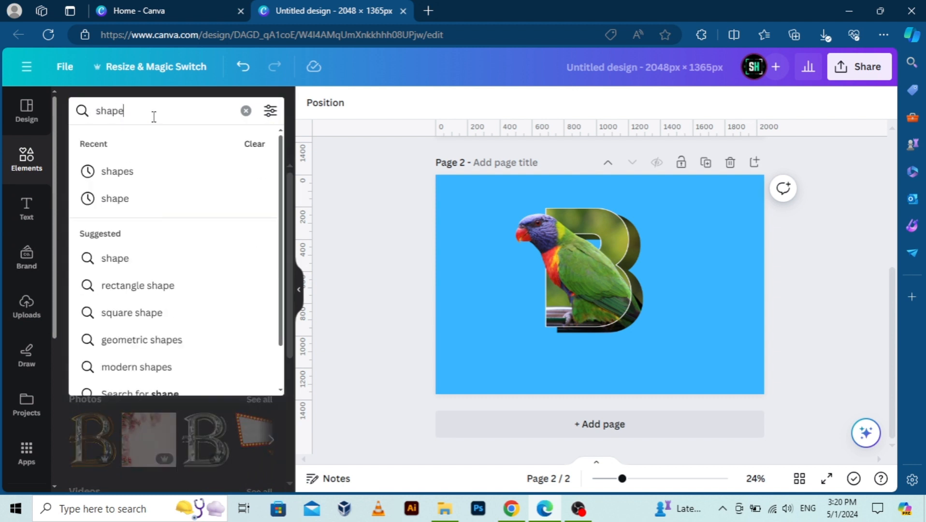
key("Return")
left_click(90, 246)
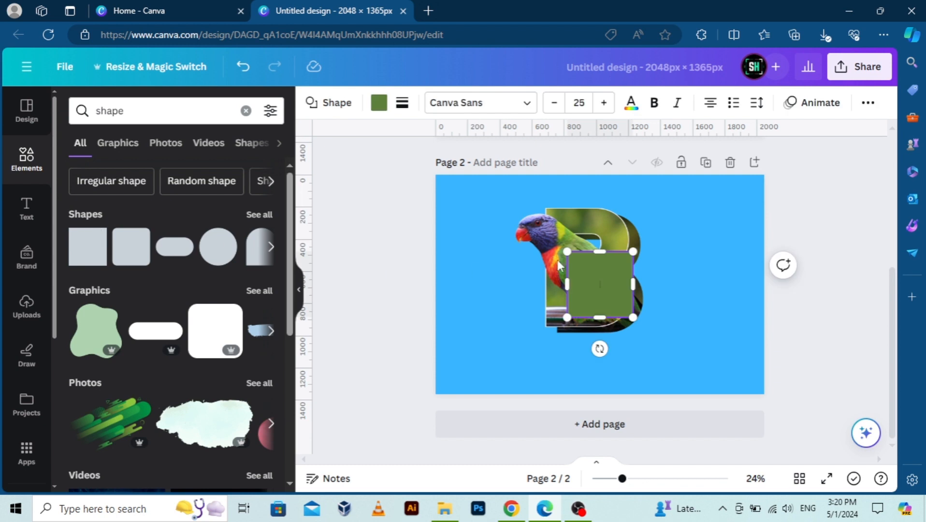
Fill the square with the black-to-gray gradient, running vertically from black at the top to gray at the bottom.
left_click(379, 103)
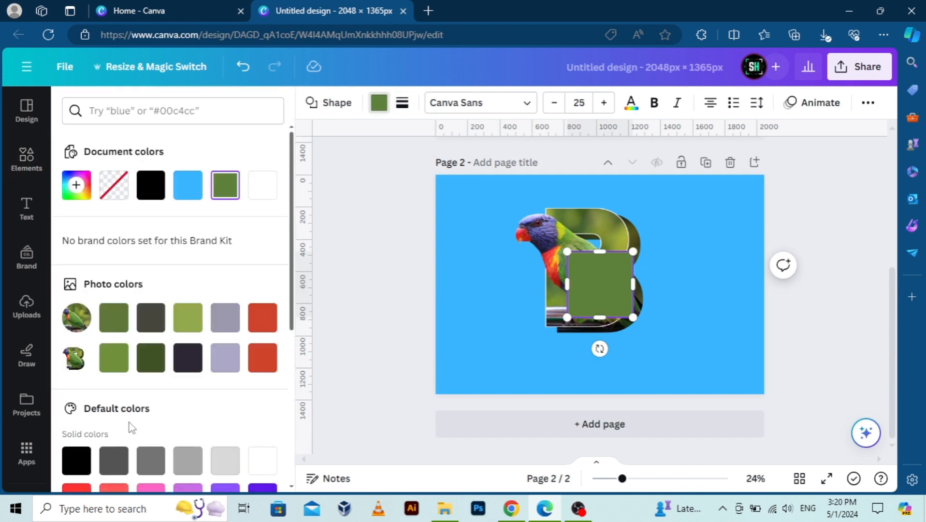
scroll(130, 425, "down", 3)
left_click(76, 415)
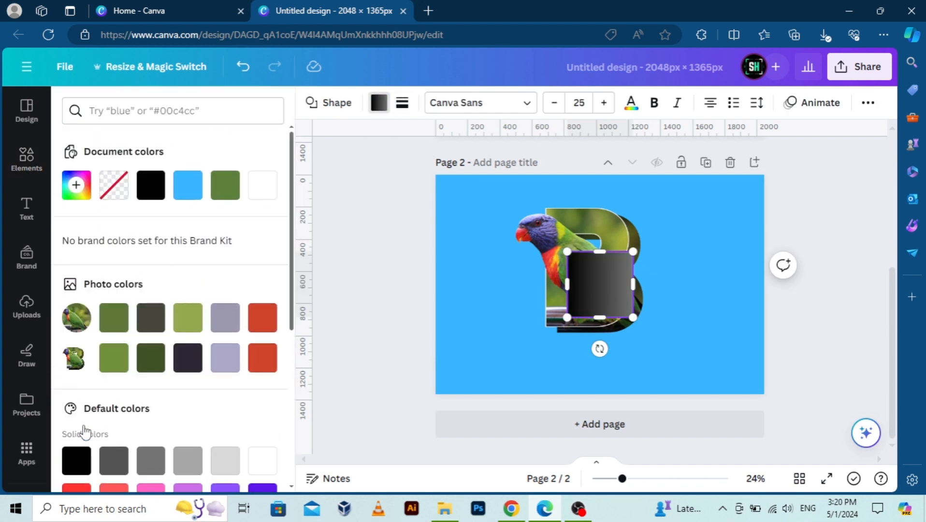
left_click(75, 179)
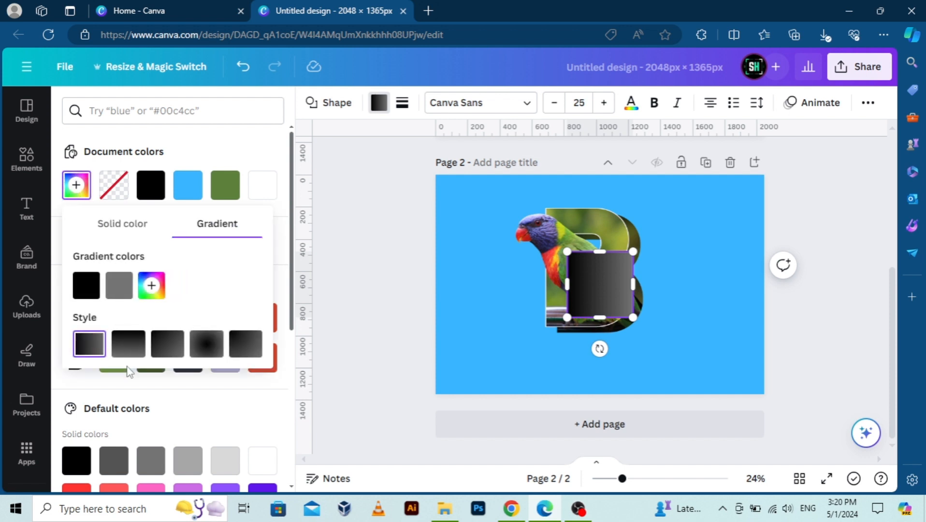
left_click(130, 341)
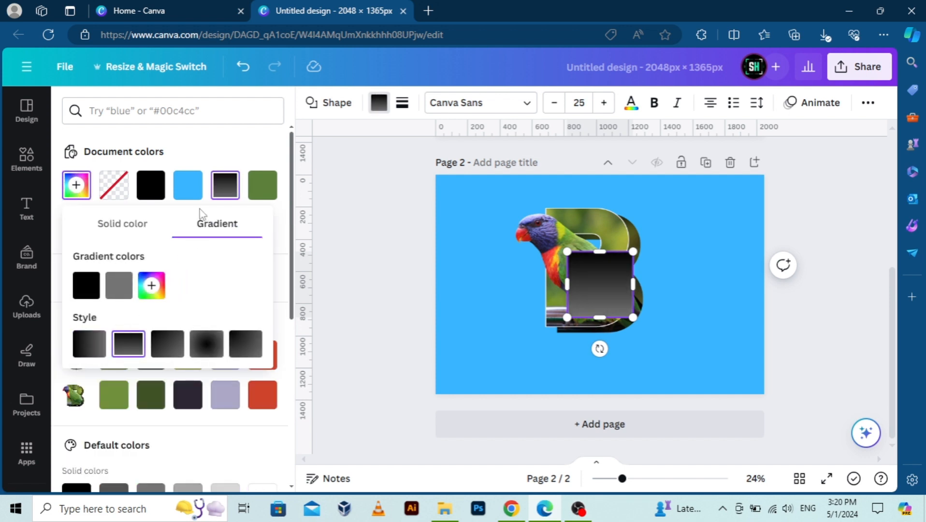
left_click(118, 285)
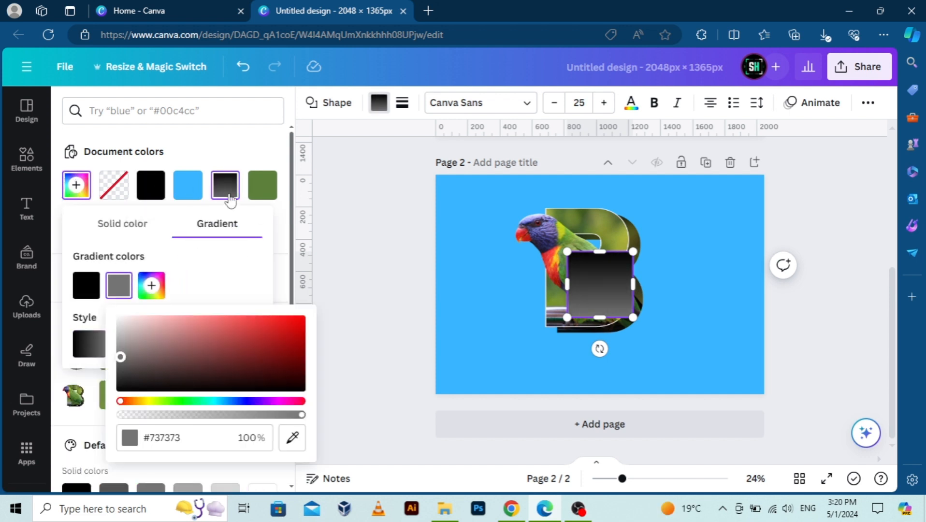
left_click(192, 191)
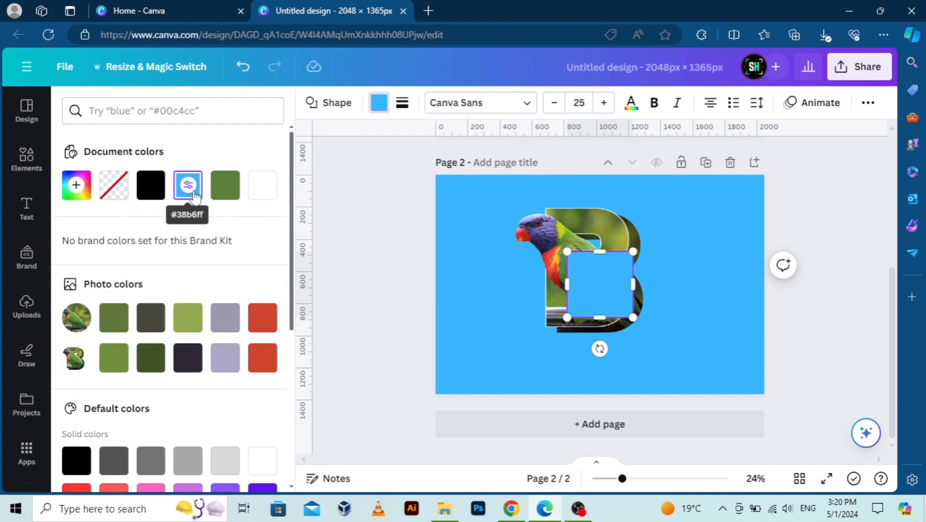
left_click(242, 74)
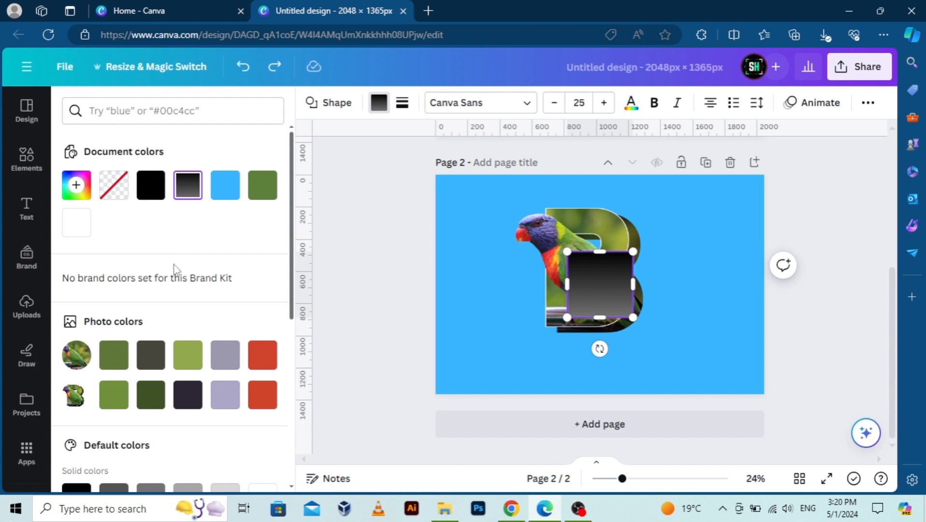
Reapply the default black-to-gray gradient to the square and switch it to the vertical style.
scroll(177, 269, "down", 2)
scroll(175, 269, "down", 4)
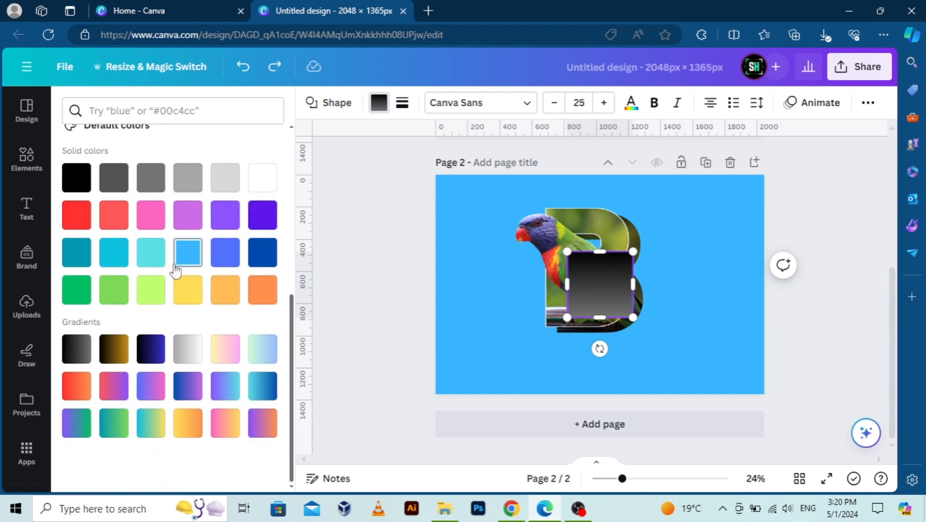
left_click(71, 356)
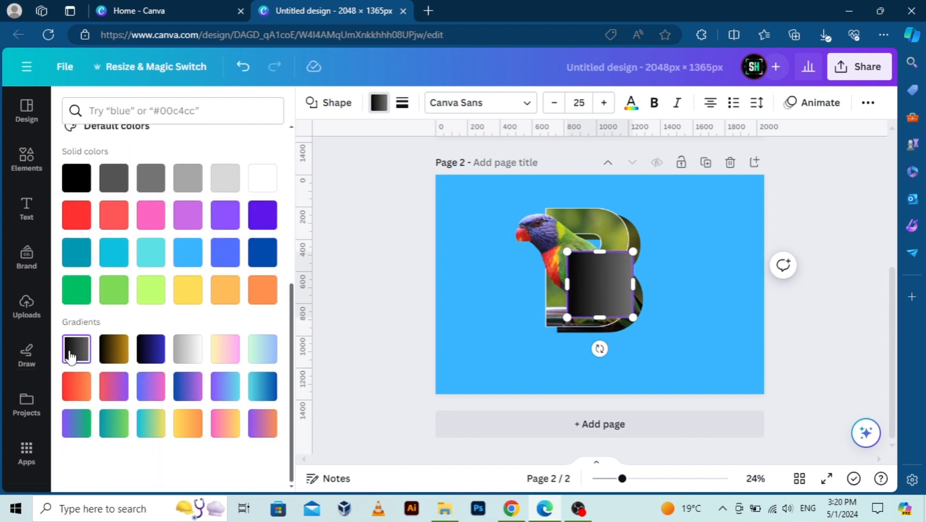
scroll(71, 357, "up", 5)
left_click(76, 139)
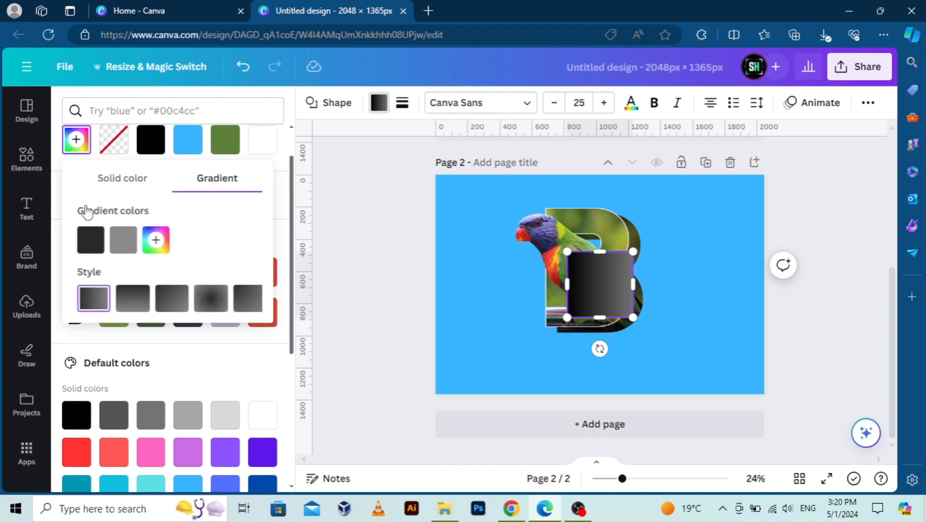
left_click(137, 304)
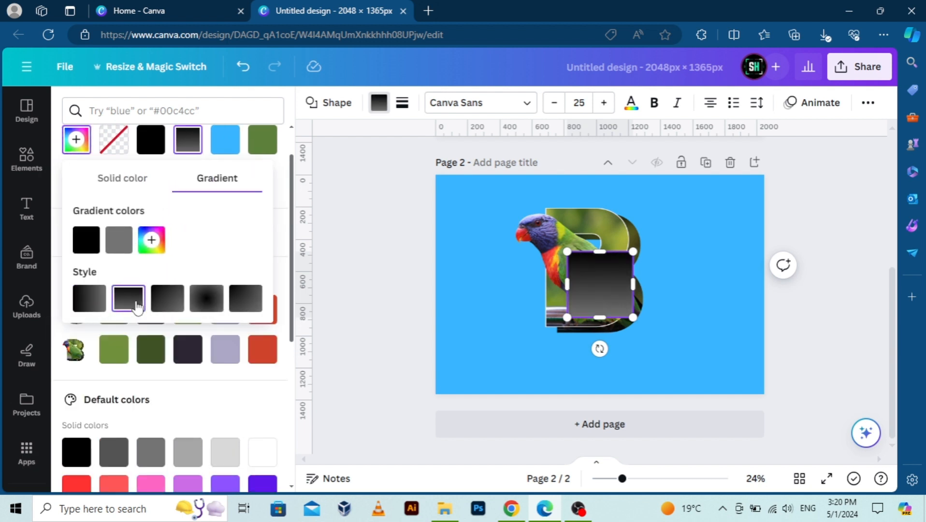
Sample the page background blue #38B6FF for the gradient's gray color and set the black color's opacity to 0%.
left_click(119, 245)
left_click(291, 392)
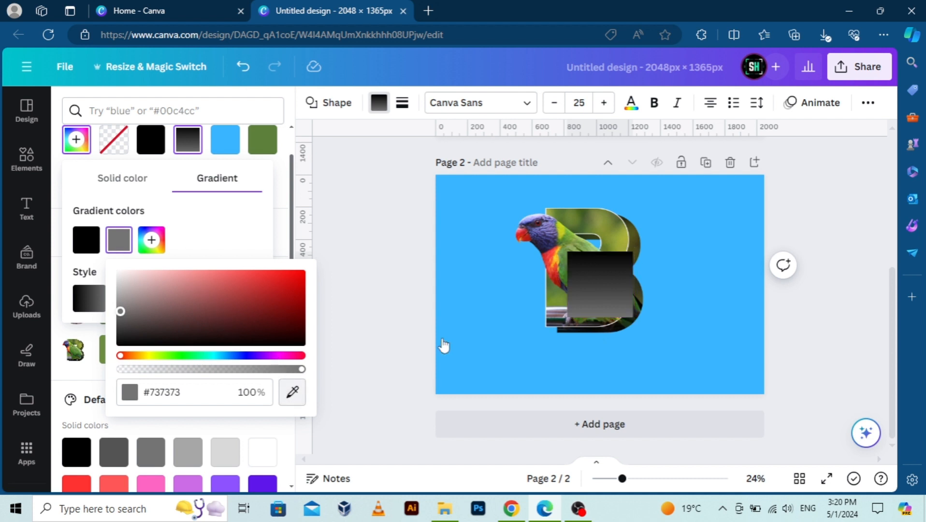
left_click(476, 342)
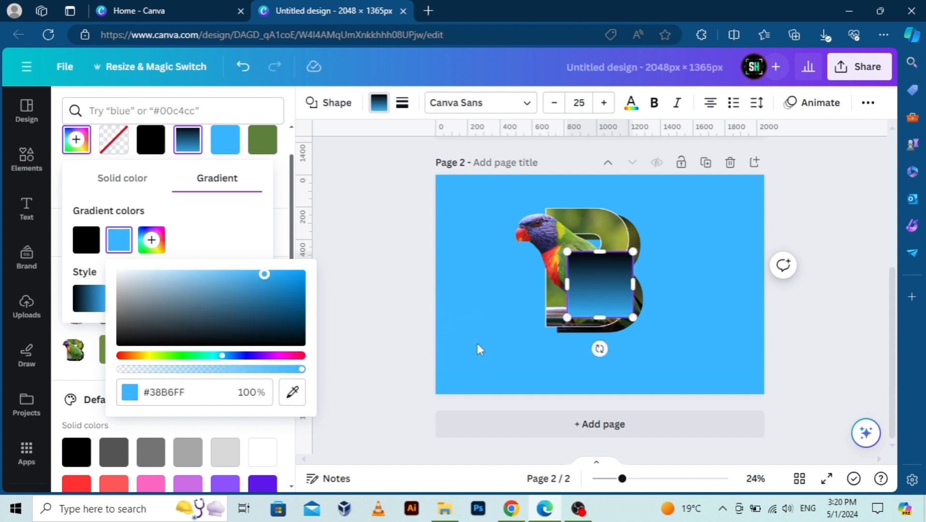
left_click(80, 249)
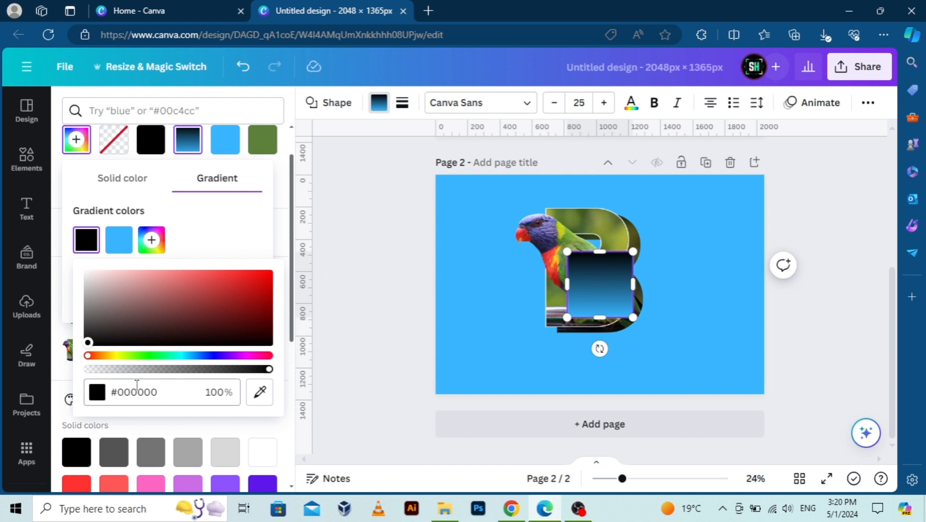
left_click_drag(153, 371, 29, 361)
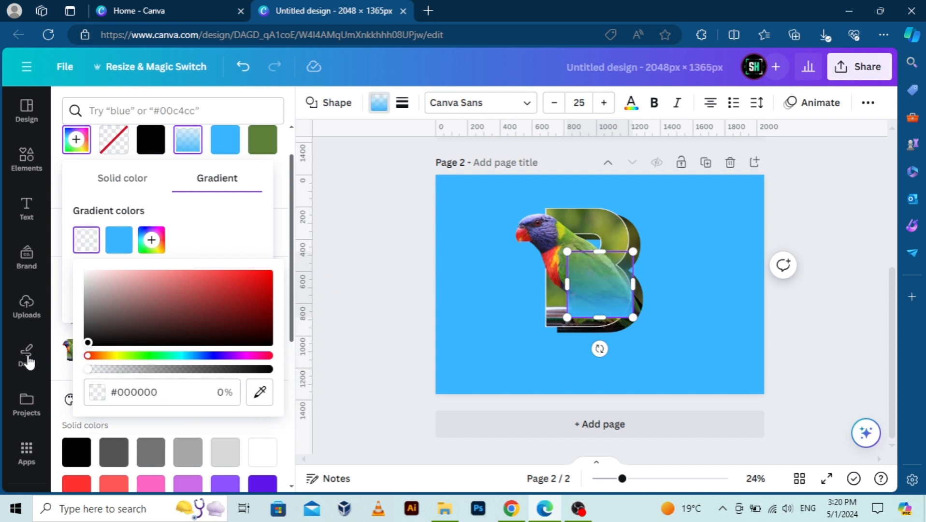
Duplicate the parrot B image and move the copy straight down over the original's lower part.
left_click(559, 215)
left_click(577, 152)
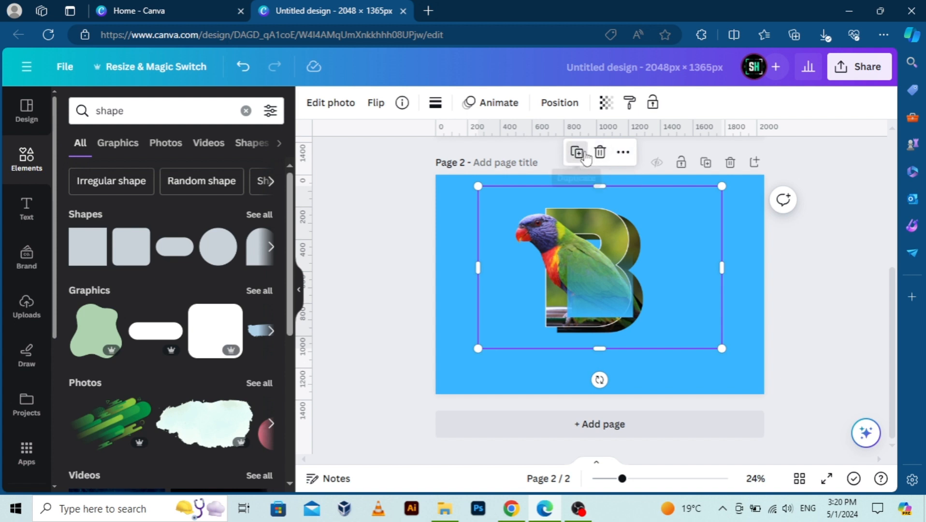
left_click_drag(662, 255, 667, 315)
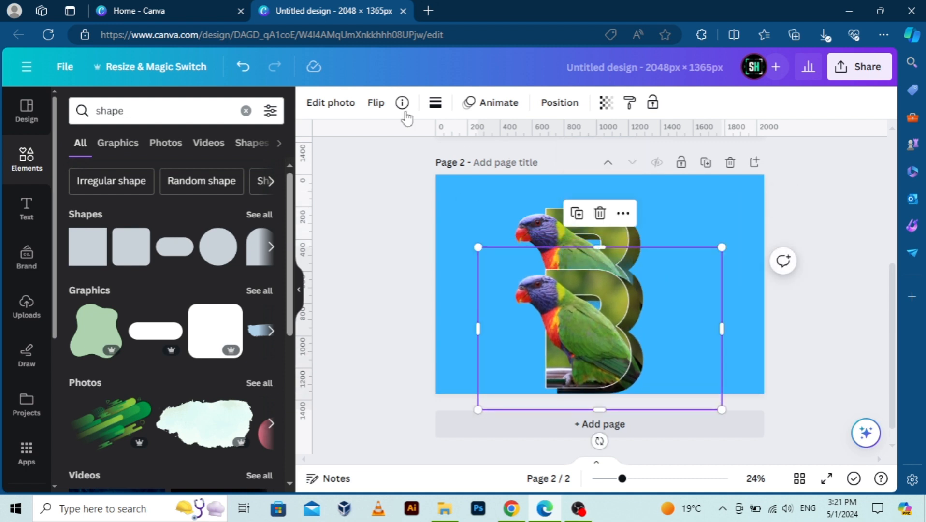
Flip the duplicated B image vertically and place it just below the original as a mirrored reflection.
left_click(375, 102)
left_click(412, 165)
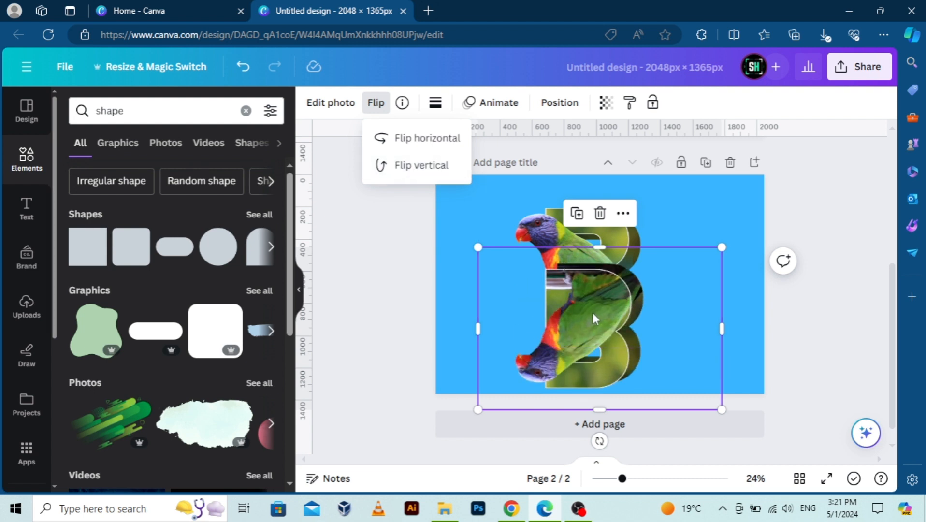
left_click_drag(592, 312, 595, 383)
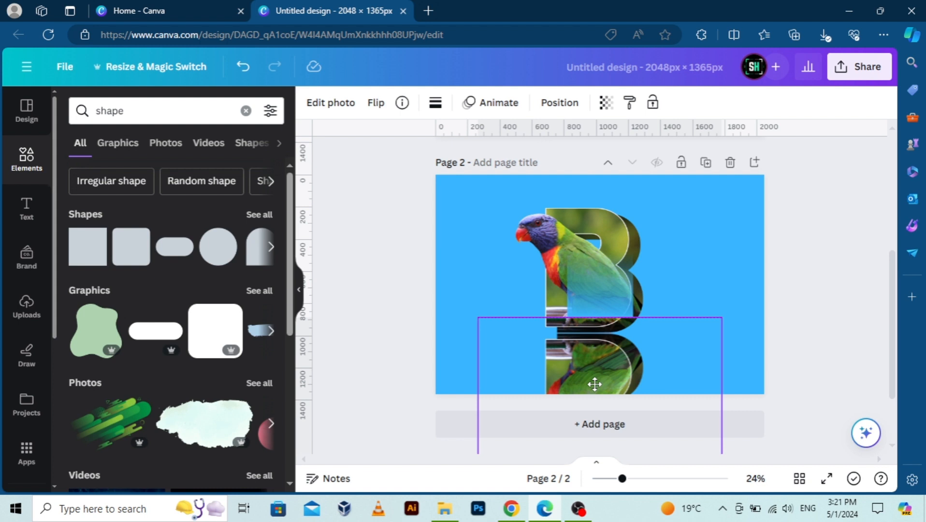
left_click_drag(594, 380, 595, 381)
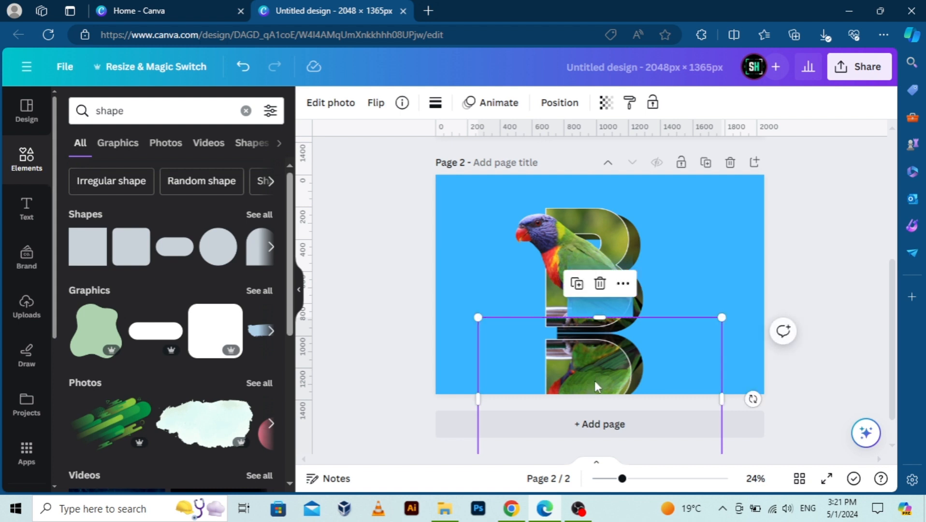
left_click(793, 286)
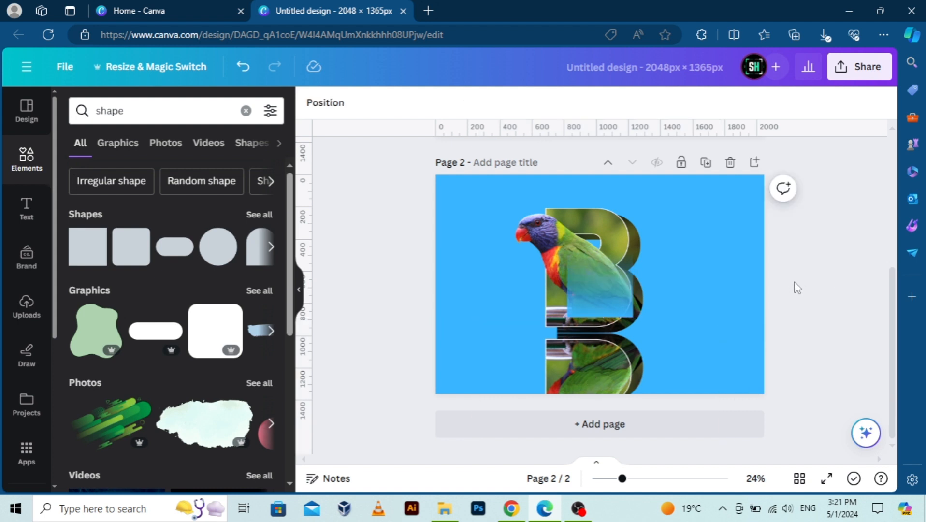
Nudge the flipped B image up slightly so it sits closer beneath the original.
left_click(607, 369)
key("Up")
key("Up")
key("Up")
key("Up")
key("Up")
key("Up")
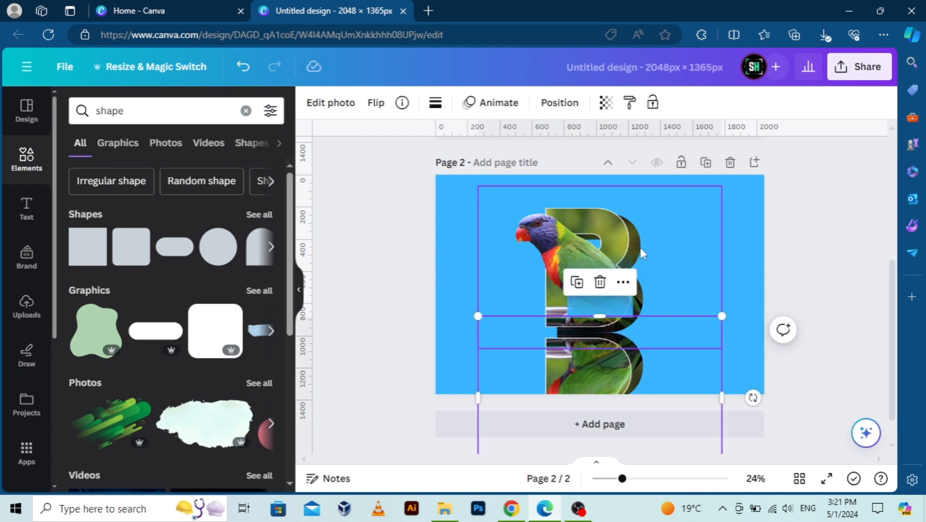
left_click(800, 253)
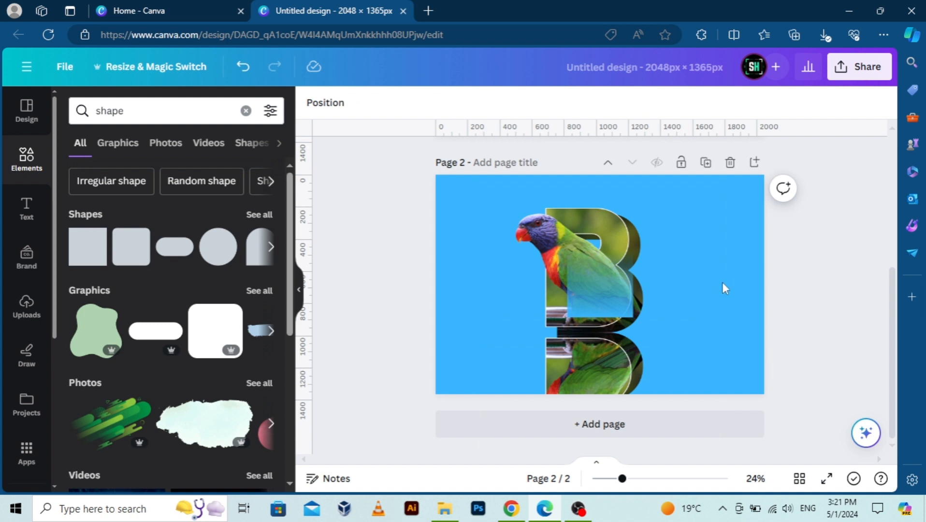
Fit the blue gradient shape over the mirrored reflection, widening it past the letter, and move it to the top of the layer order.
left_click_drag(608, 289, 658, 358)
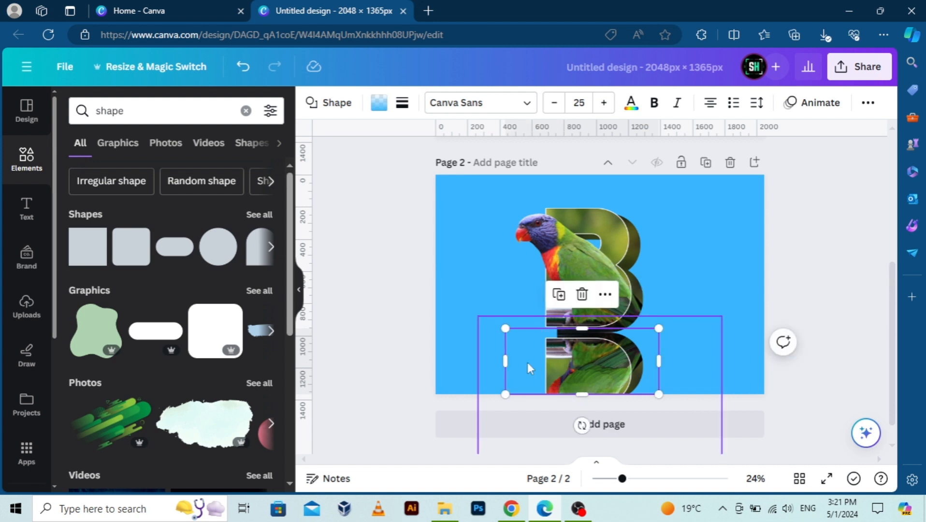
right_click(529, 369)
mouse_move(582, 229)
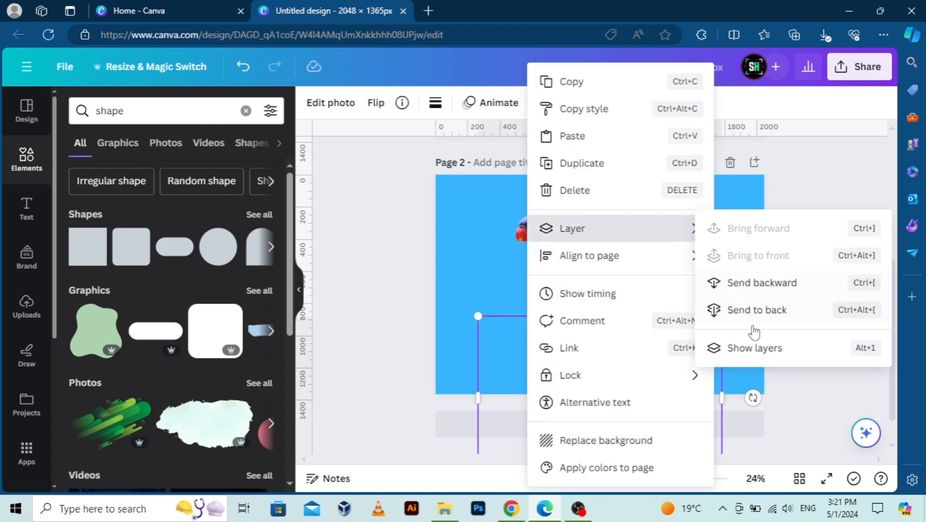
left_click(757, 347)
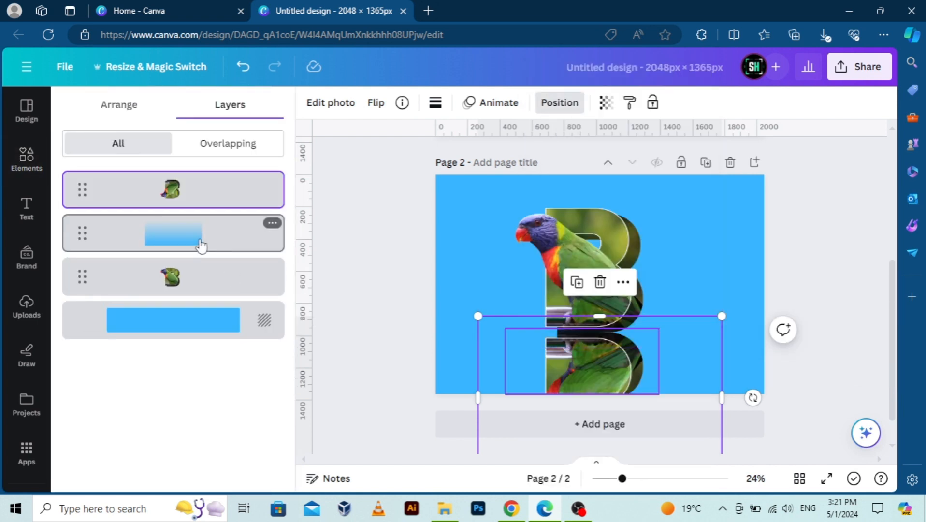
left_click_drag(202, 246, 203, 185)
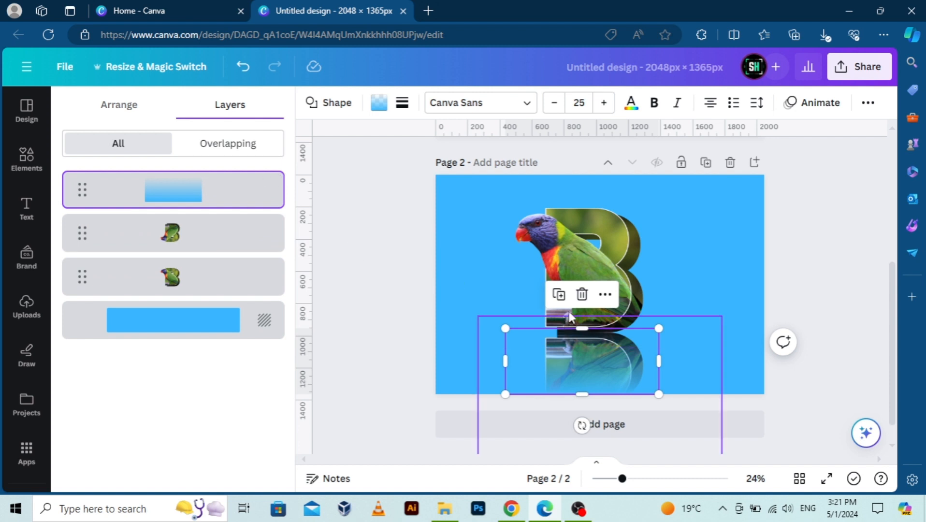
Duplicate the gradient shape and align the copy over the reflection to strengthen the fade.
left_click(560, 296)
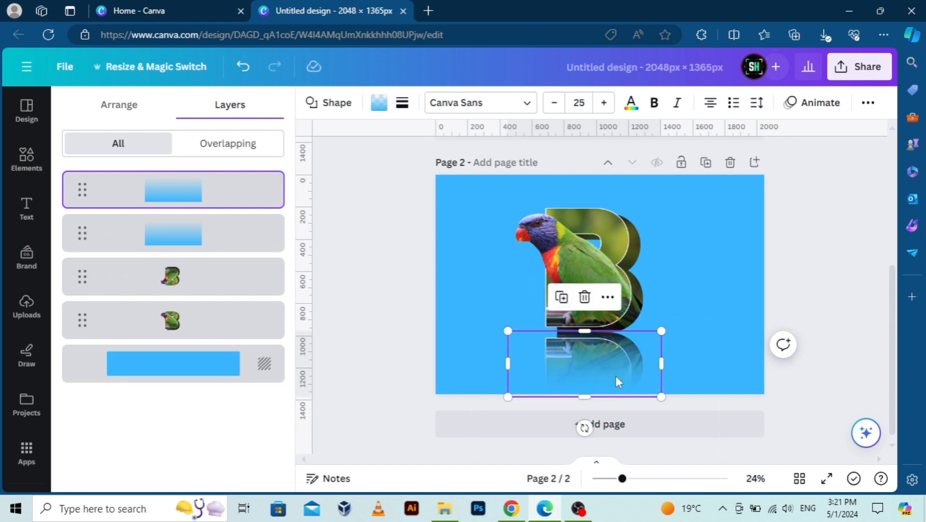
left_click_drag(616, 376, 612, 365)
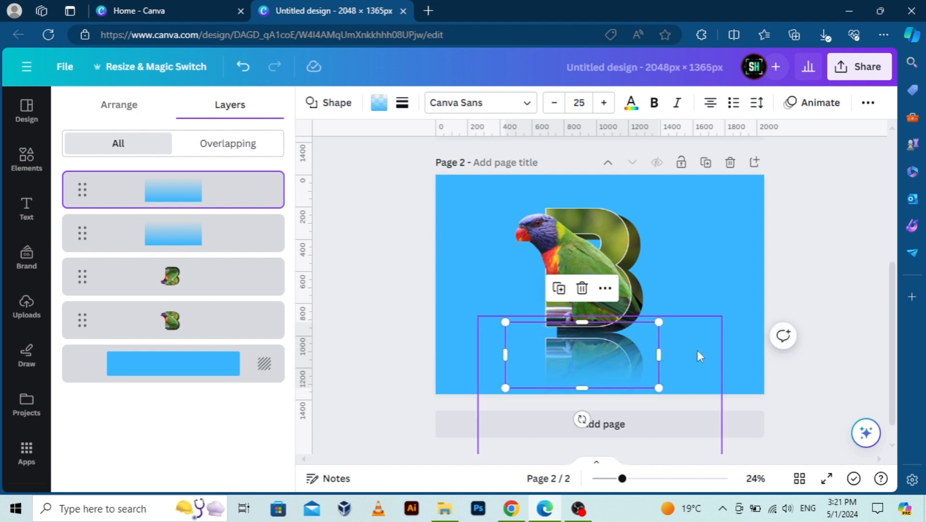
left_click(811, 237)
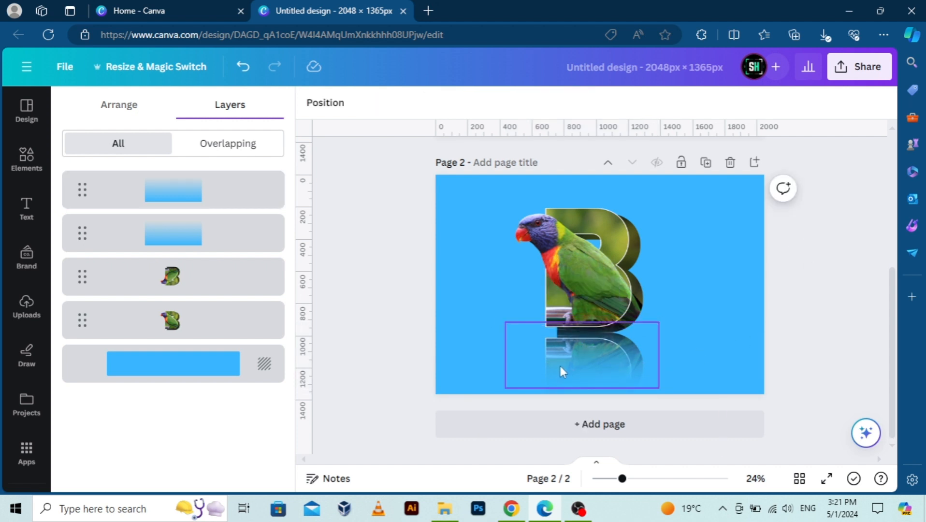
left_click(560, 367)
left_click(800, 232)
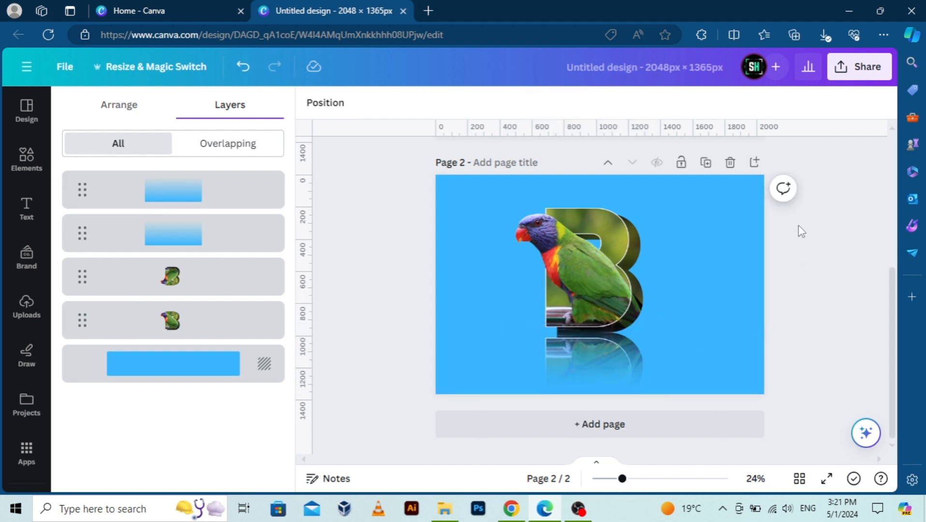
Add a third copy of the gradient shape over the reflection to fade its lower part further.
left_click(553, 366)
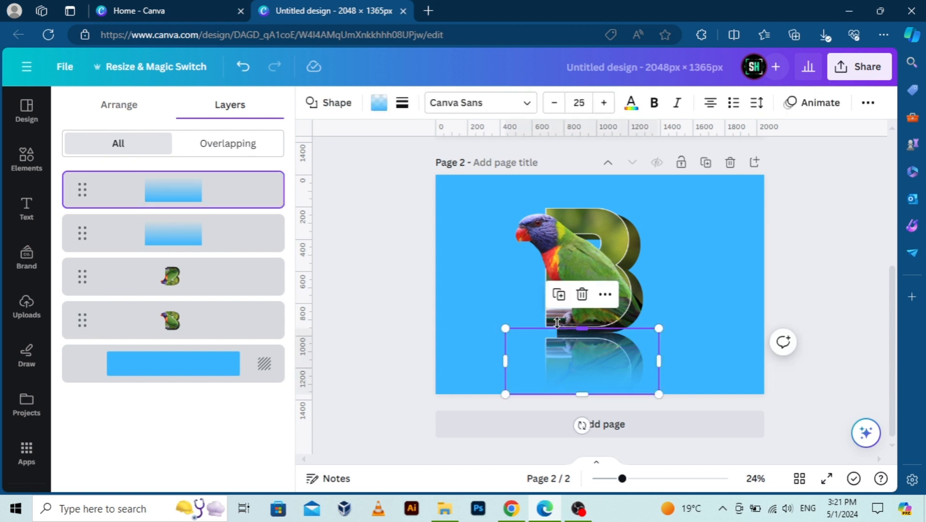
left_click(559, 296)
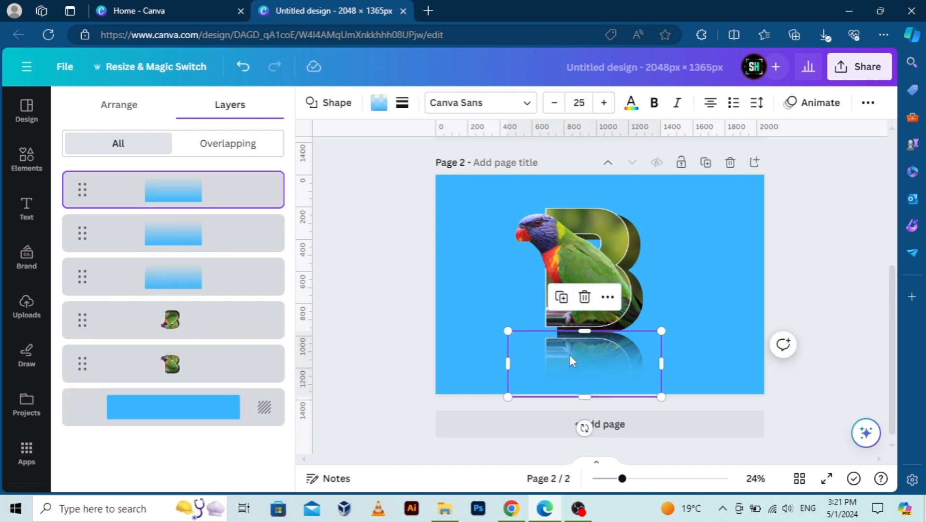
left_click_drag(569, 351, 569, 352)
left_click(794, 257)
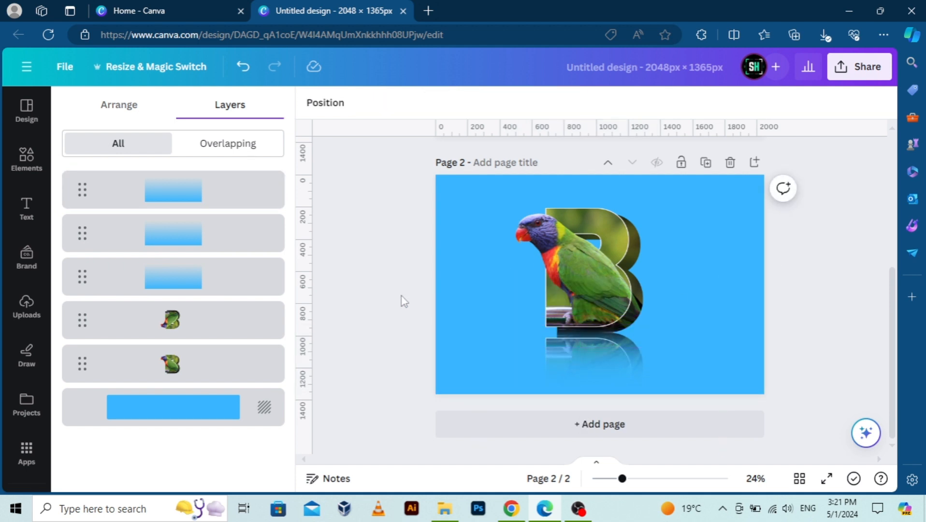
Show the finished parrot B page in full screen.
left_click(826, 478)
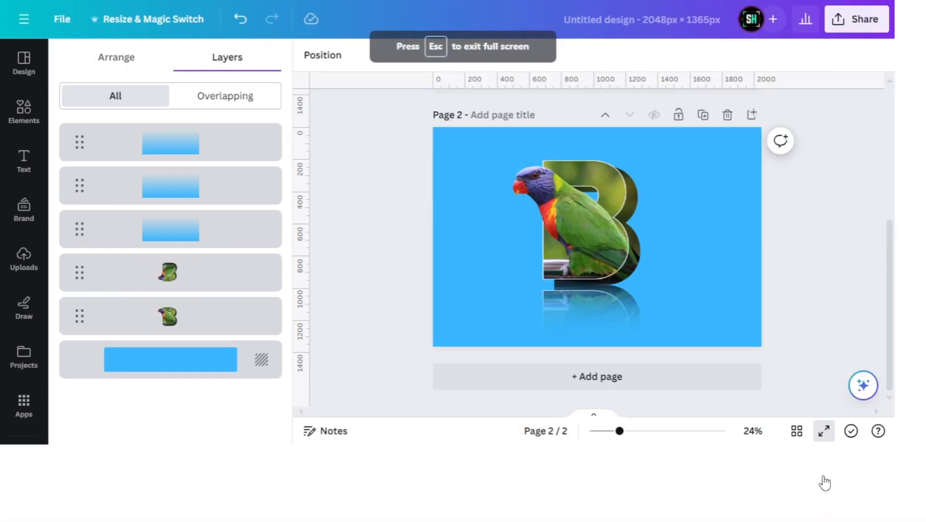